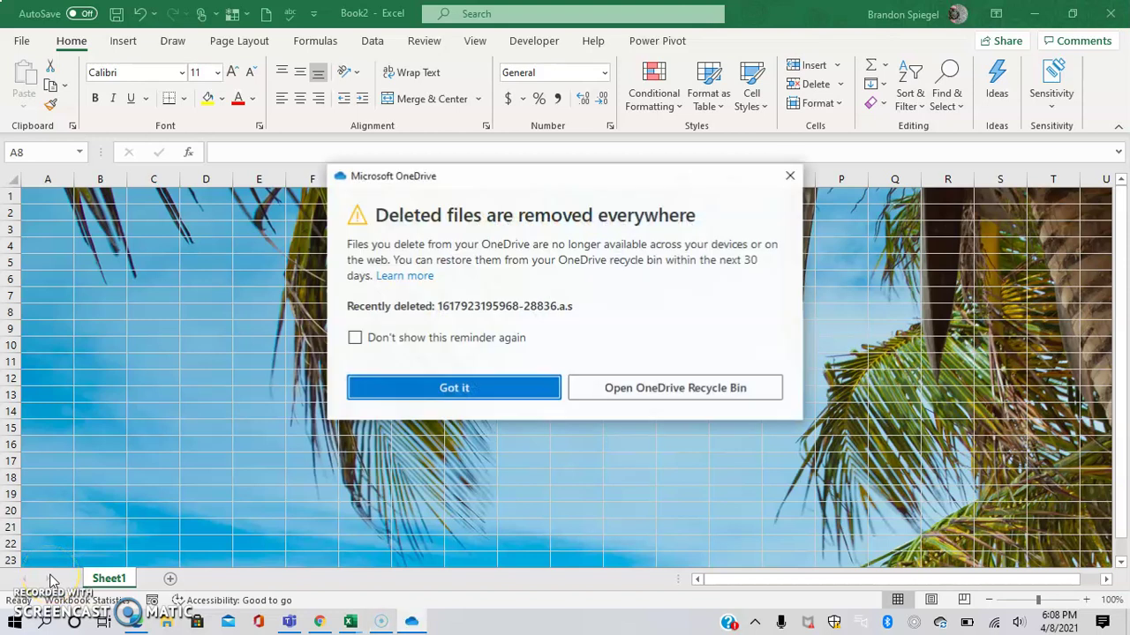
# - Dismiss the OneDrive 'Deleted files are removed everywhere' reminder to reveal the palm-tree sheet
pyautogui.click(790, 176)
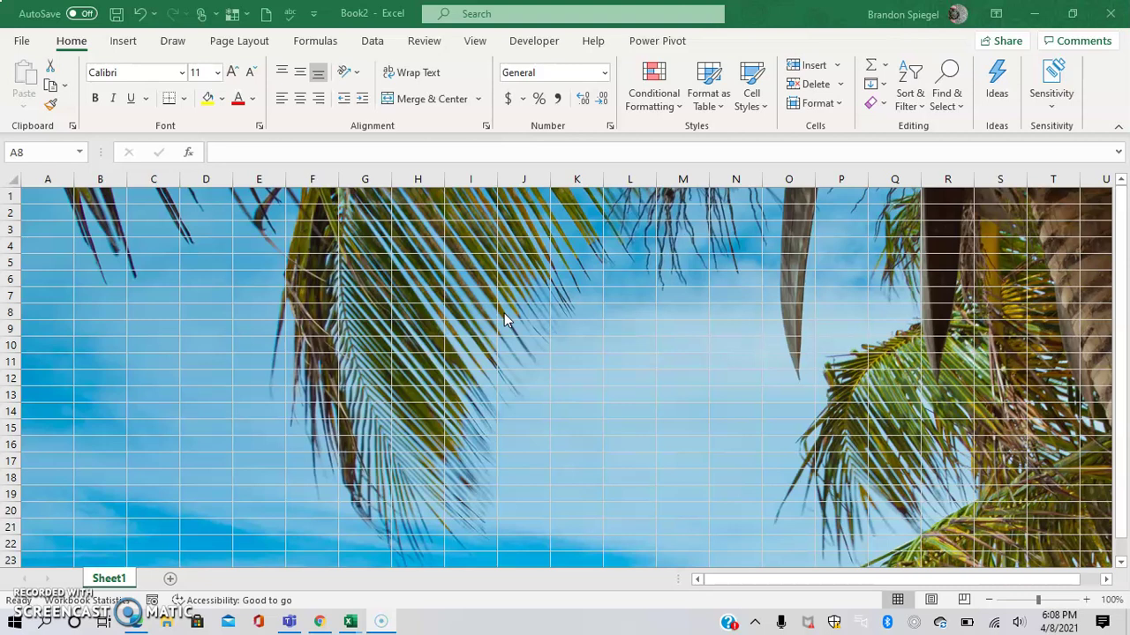
# - Remove the palm-tree background picture from Sheet1 with Delete Background
pyautogui.click(238, 41)
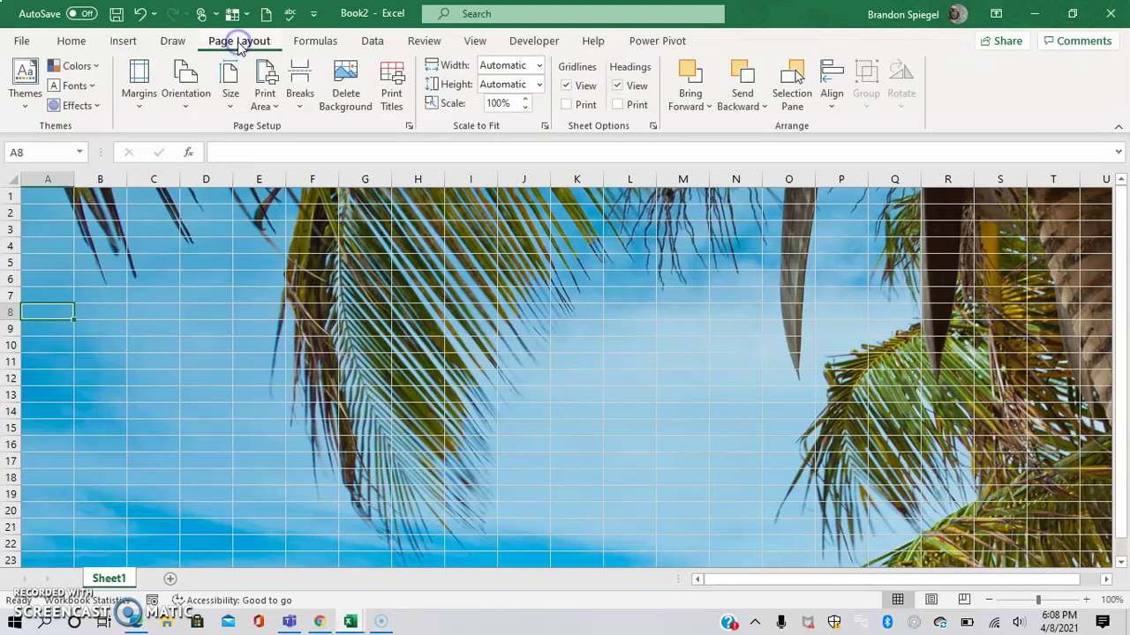
pyautogui.click(353, 107)
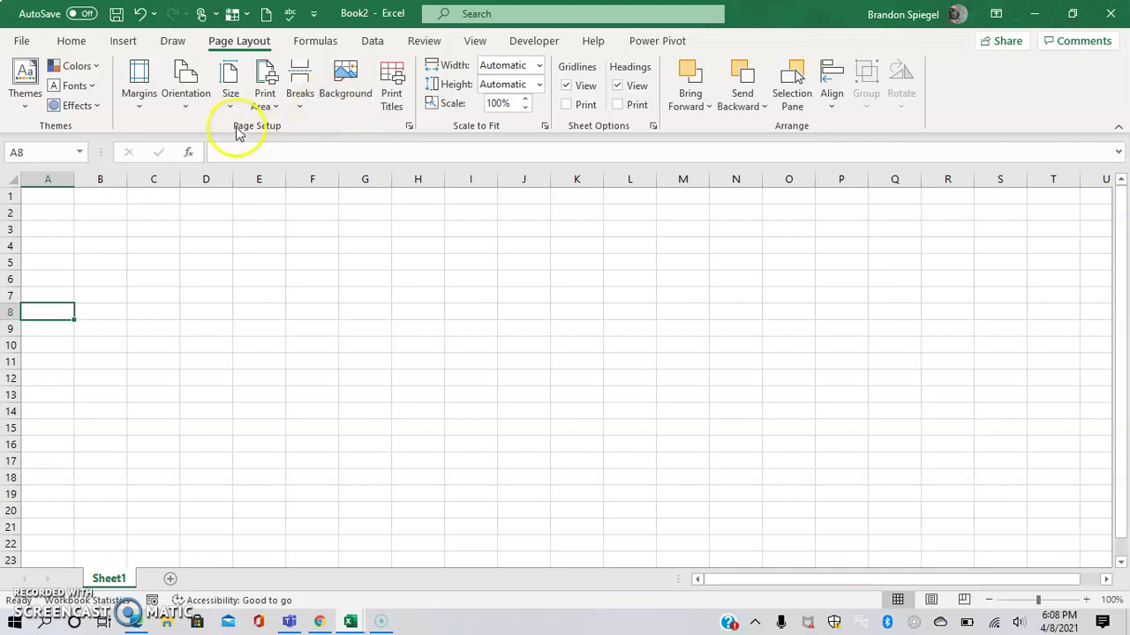
# - Start a new sheet background and bring up Bing Online Pictures with its image categories
pyautogui.click(349, 94)
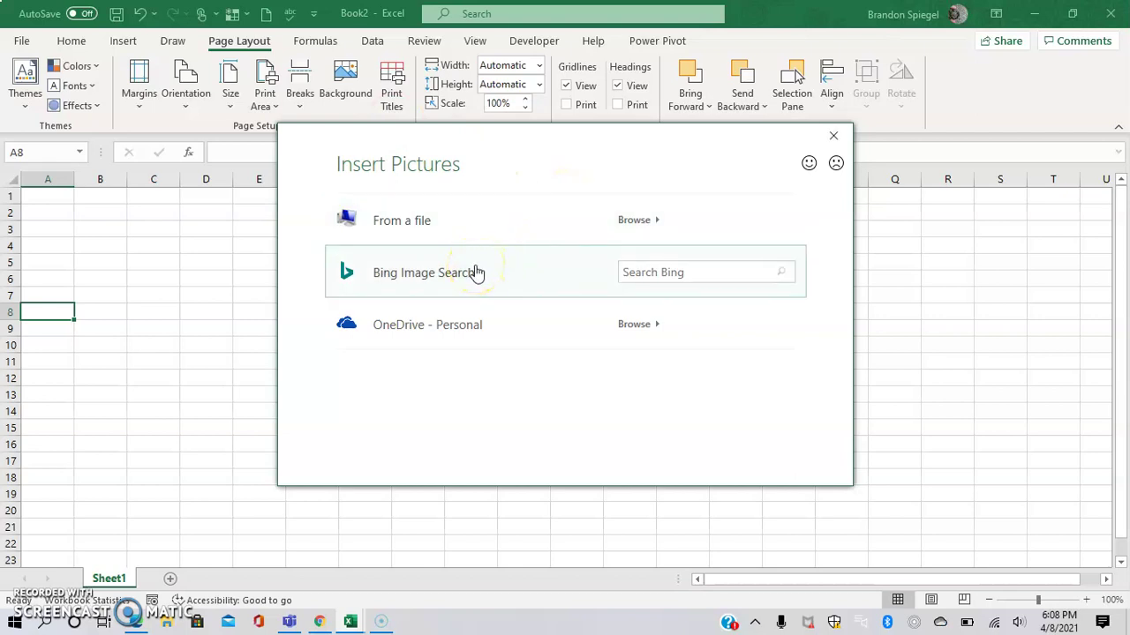
pyautogui.click(455, 325)
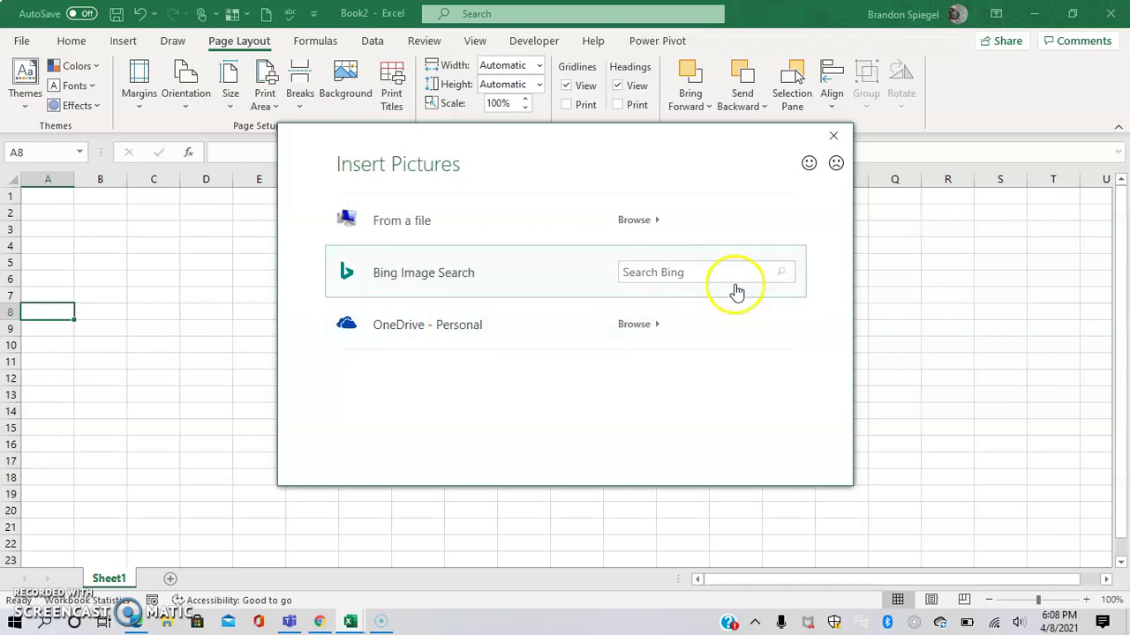
pyautogui.click(783, 274)
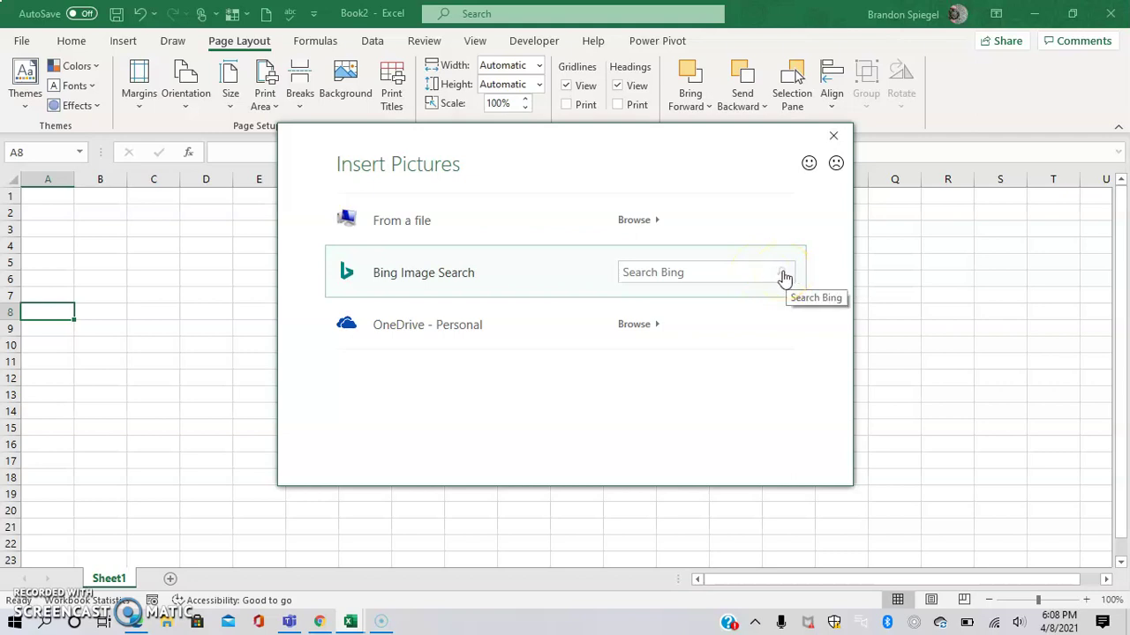
pyautogui.click(784, 275)
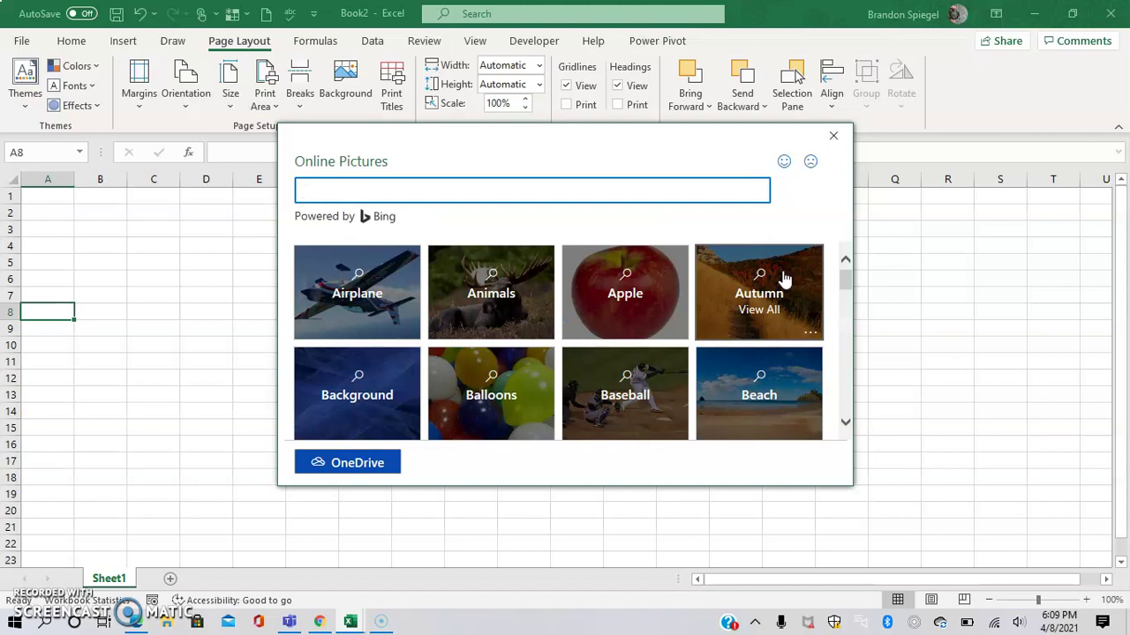
# - Scroll the picture categories and show the Creative Commons Books images
pyautogui.moveTo(843, 277)
pyautogui.mouseDown()
pyautogui.moveTo(846, 298)
pyautogui.moveTo(845, 267)
pyautogui.moveTo(841, 299)
pyautogui.mouseUp()
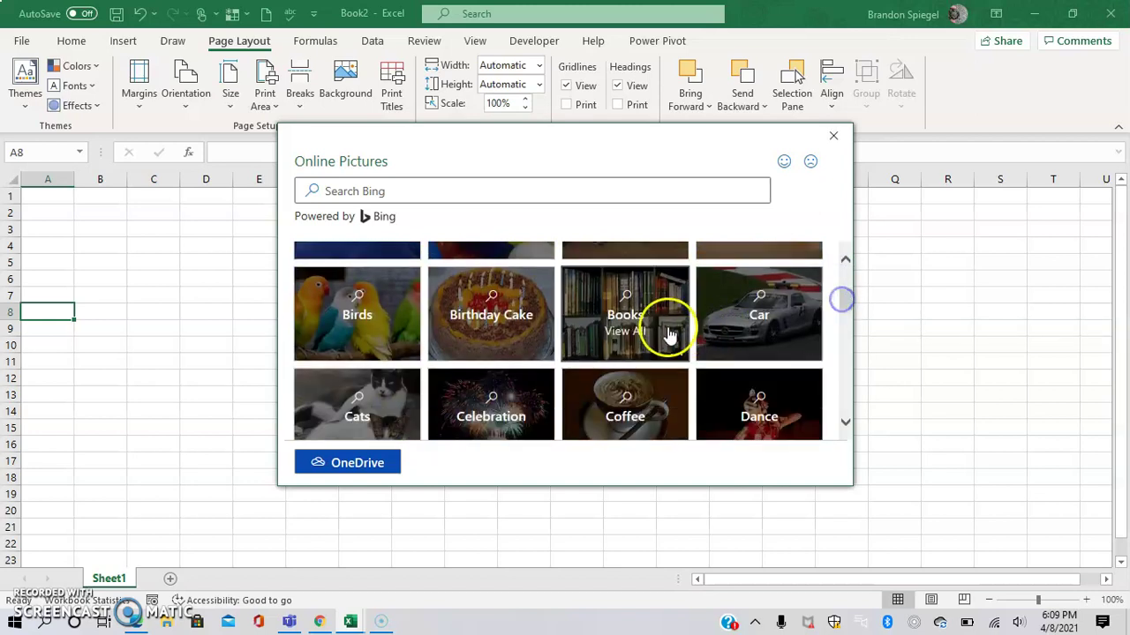
pyautogui.click(670, 334)
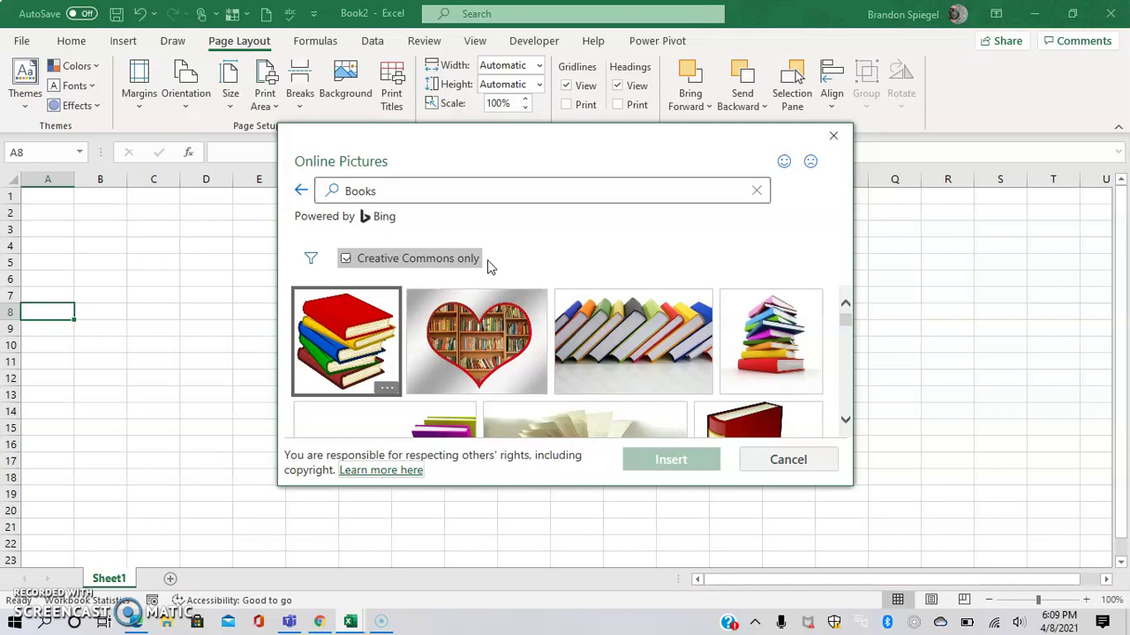
# - Toggle Creative Commons only off and back on, then show the size and type filters
pyautogui.click(35, 565)
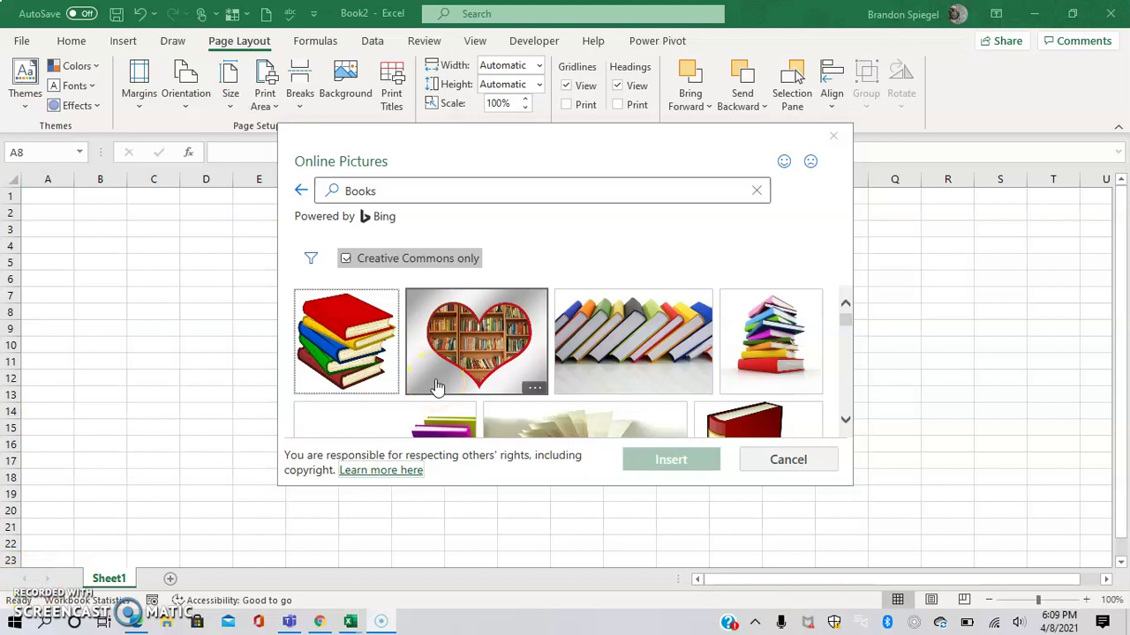
pyautogui.click(349, 267)
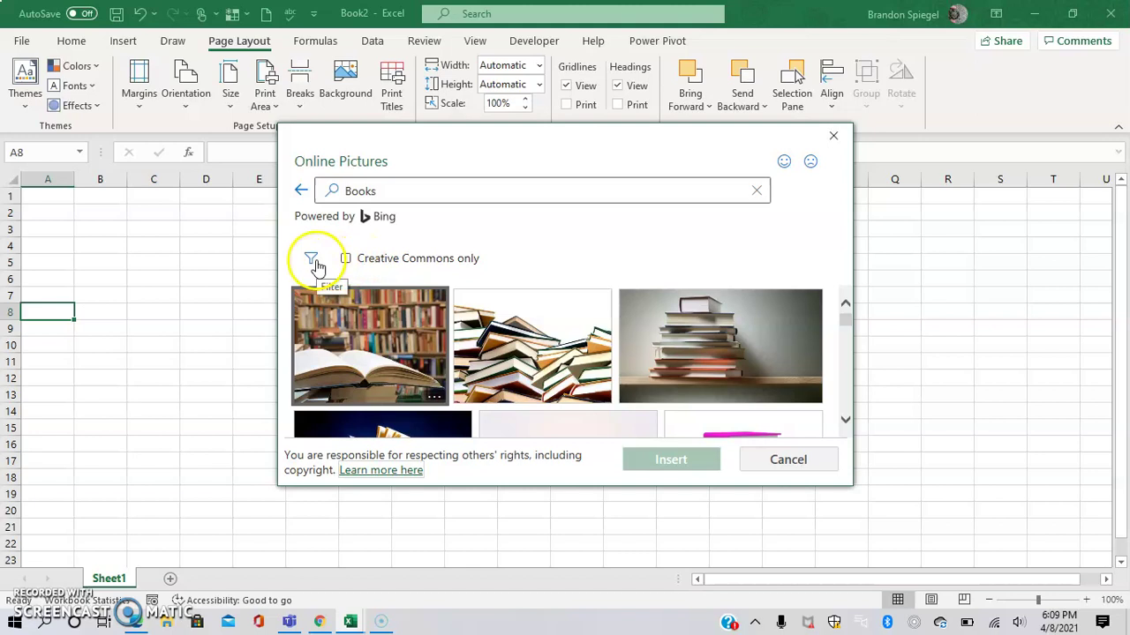
pyautogui.click(371, 261)
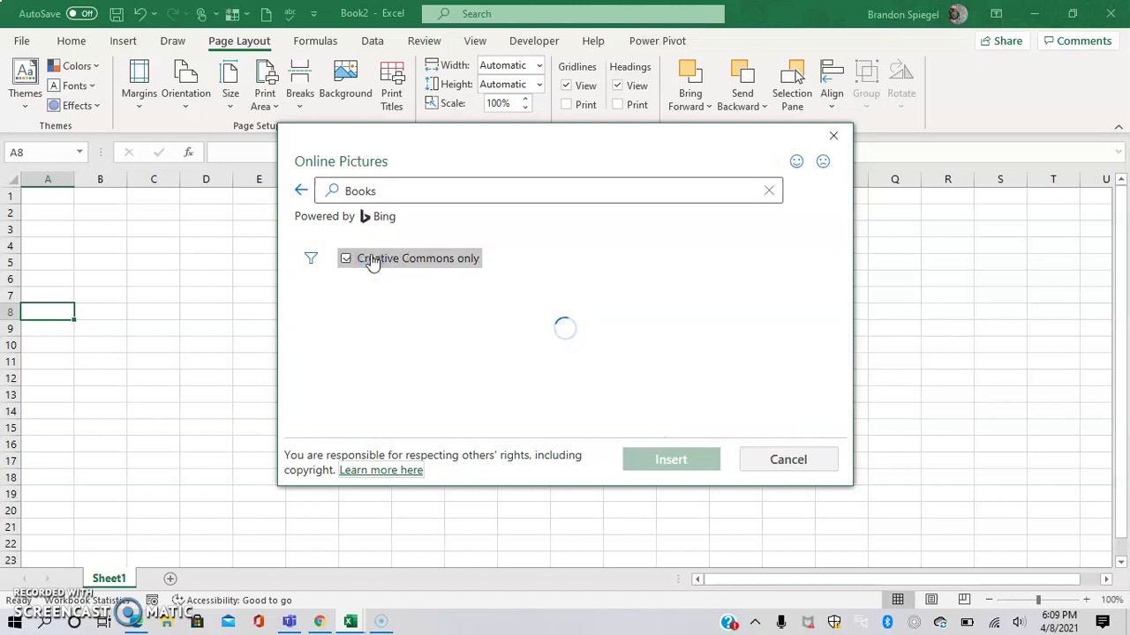
pyautogui.click(312, 261)
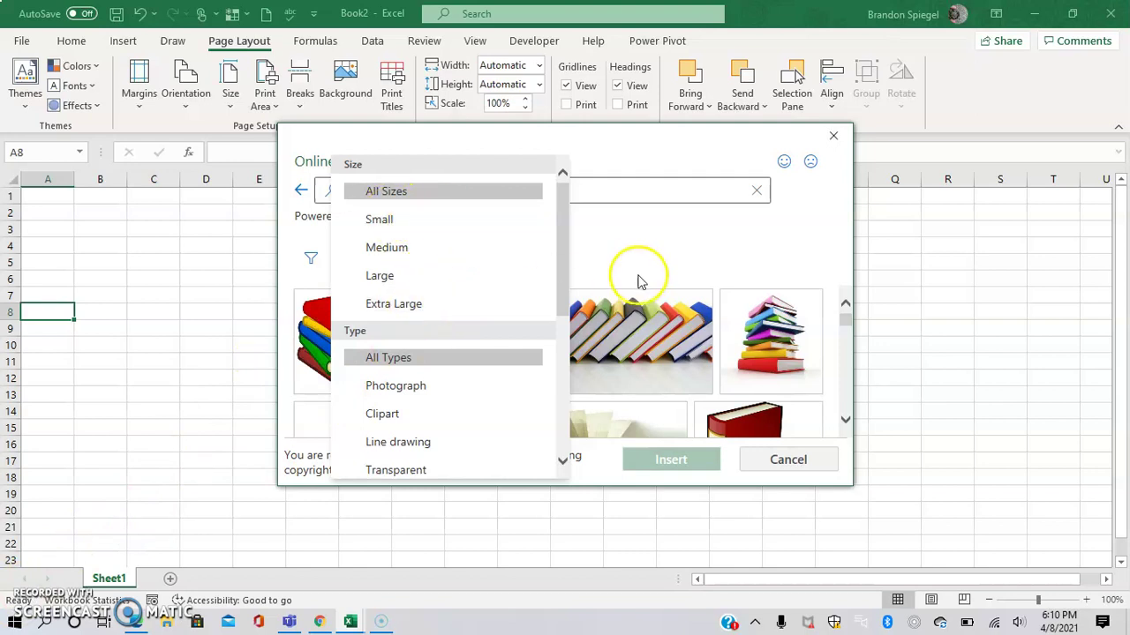
# - Close the filter list and insert the colourful leaning-books photo as the sheet background
pyautogui.moveTo(563, 288); pyautogui.dragTo(555, 381)
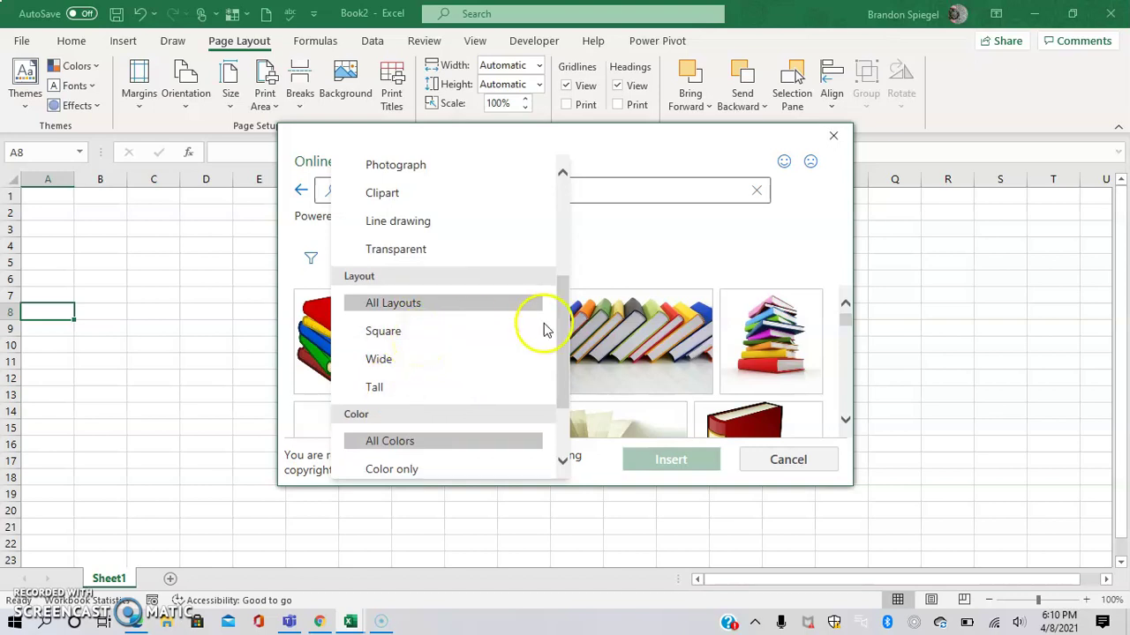
pyautogui.moveTo(558, 338)
pyautogui.mouseDown()
pyautogui.moveTo(560, 395)
pyautogui.moveTo(560, 330)
pyautogui.mouseUp()
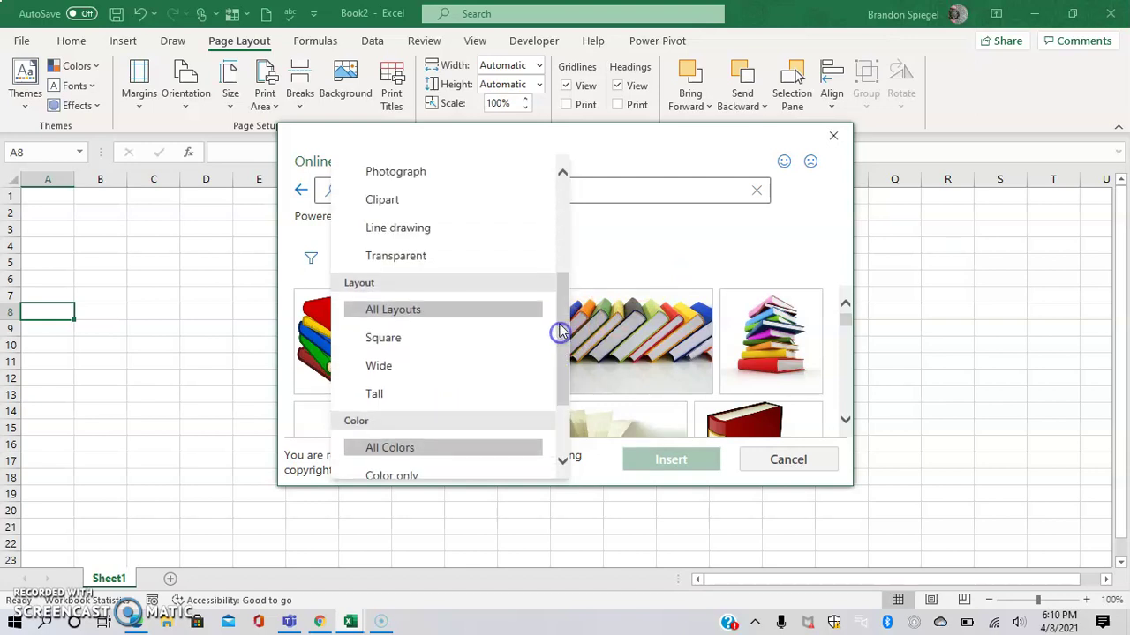
pyautogui.scroll(3, 686, 262)
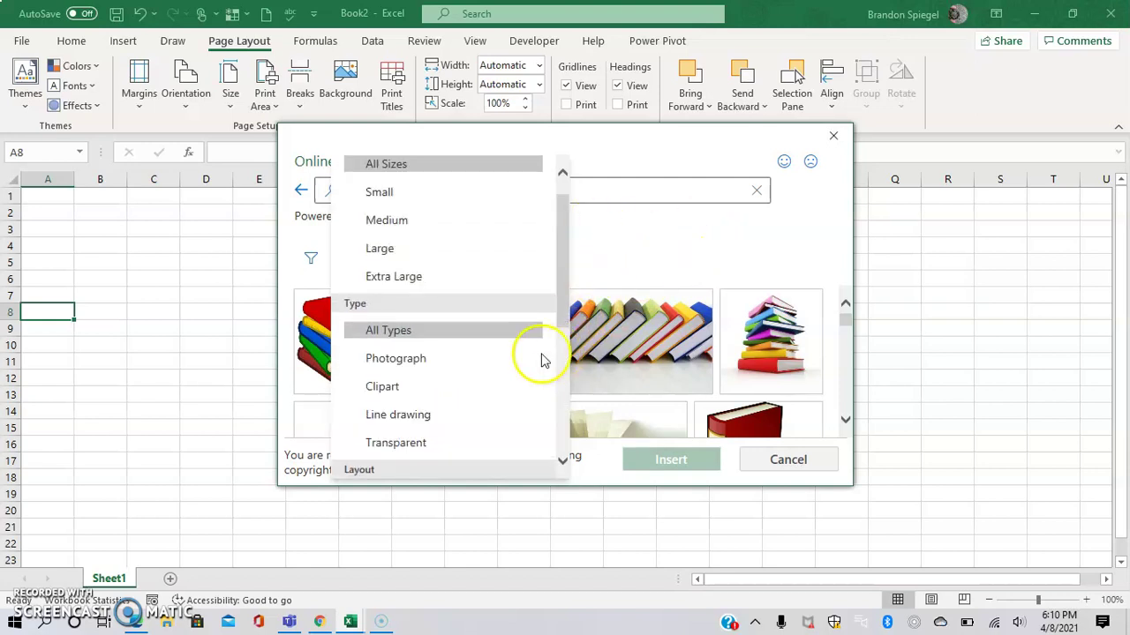
pyautogui.click(570, 239)
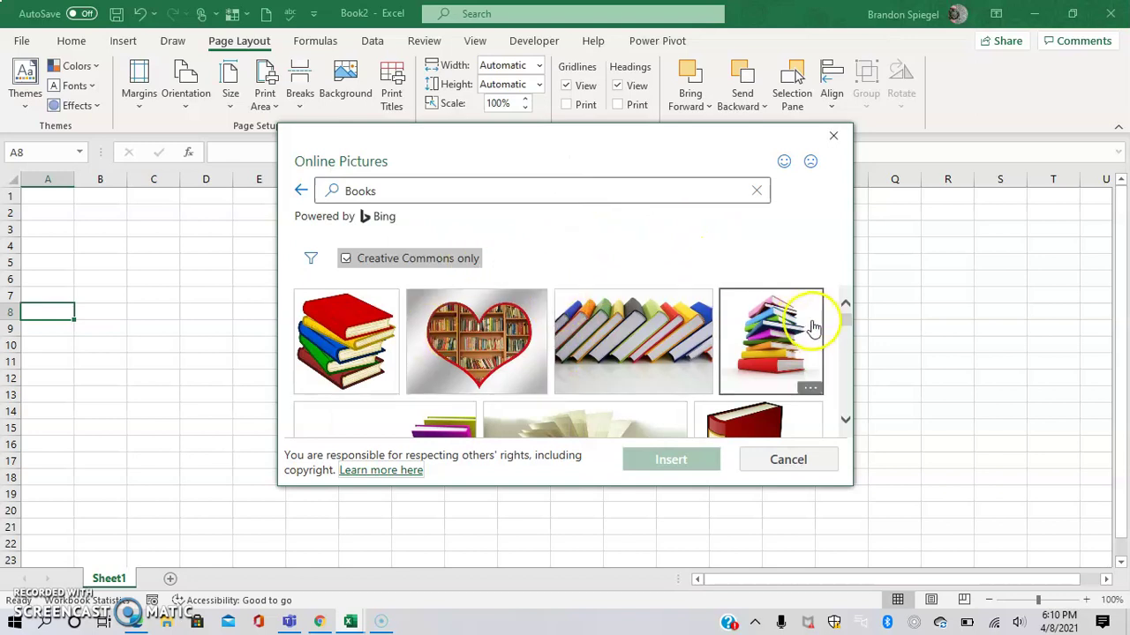
pyautogui.click(650, 360)
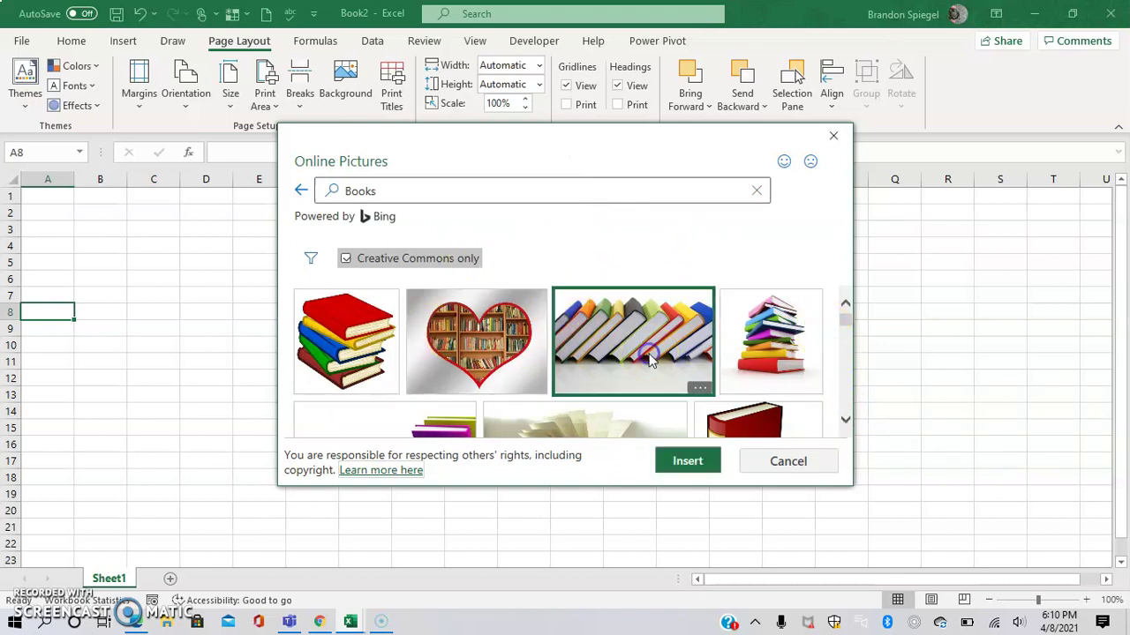
pyautogui.click(675, 460)
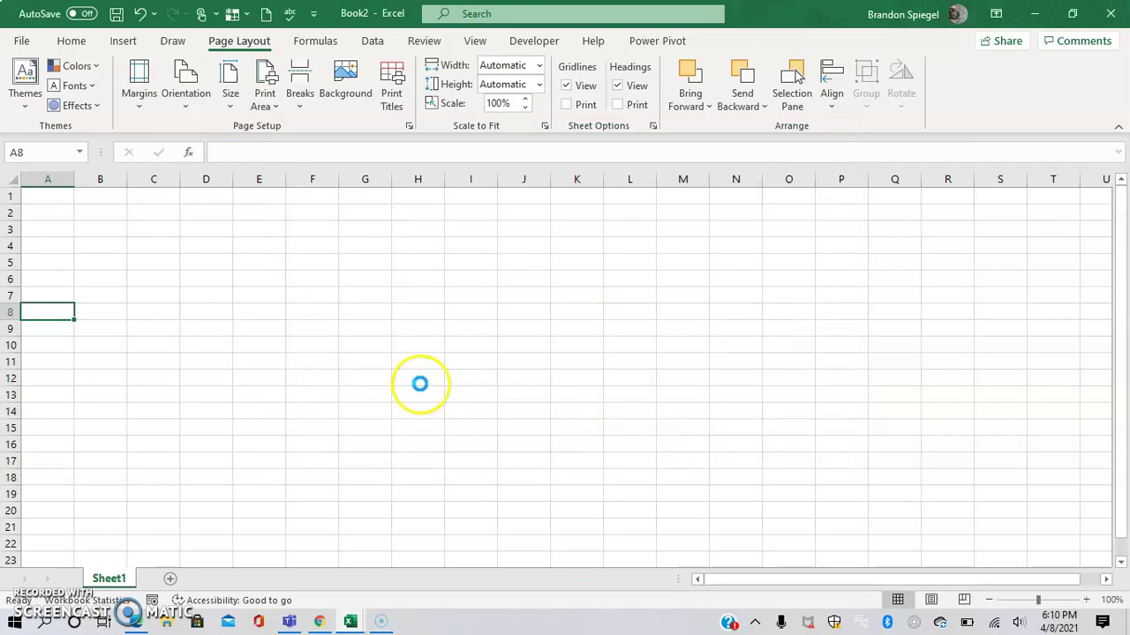
# - Zoom the sheet to 78% so the books background appears large behind the cells
pyautogui.scroll(-2, 420, 384)
pyautogui.scroll(2, 273, 345)
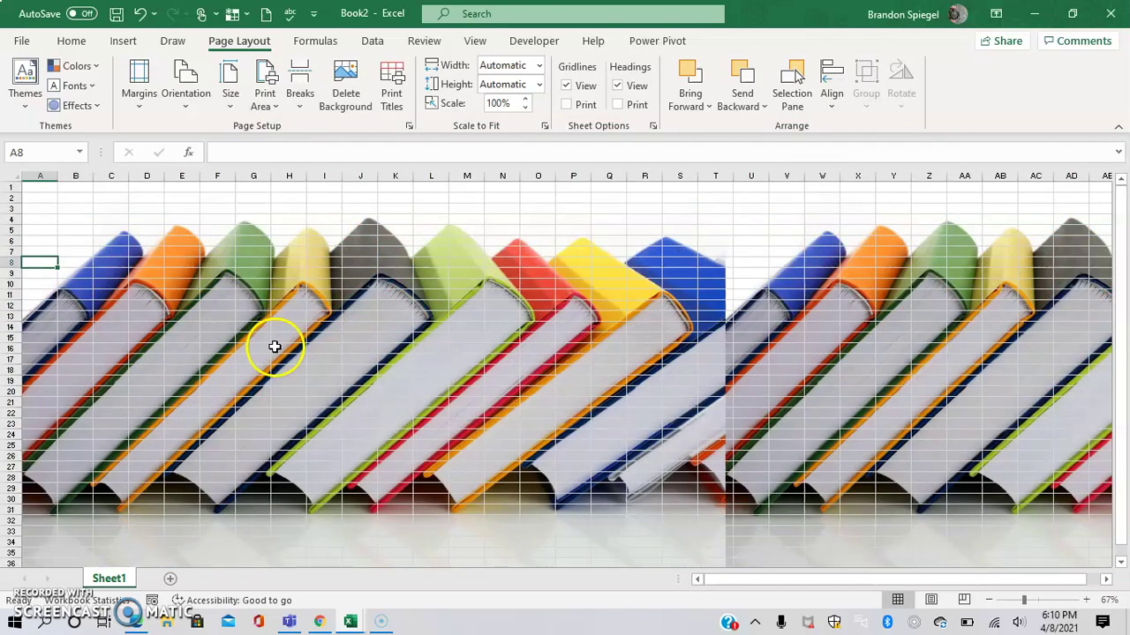
pyautogui.scroll(1, 204, 335)
pyautogui.scroll(-4, 204, 335)
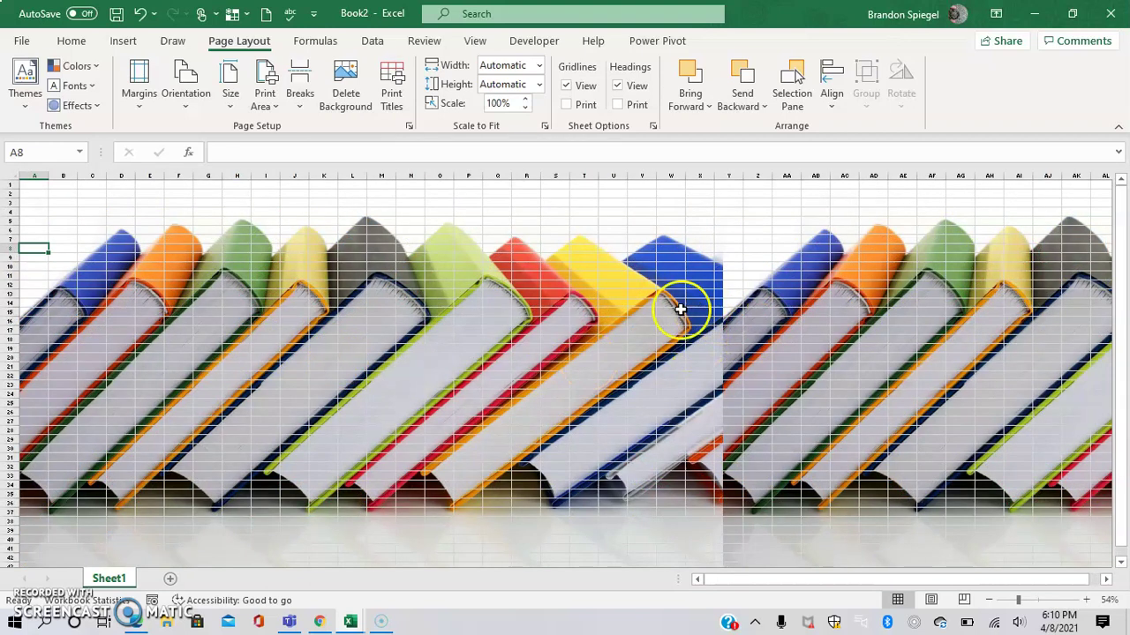
pyautogui.scroll(-3, 711, 391)
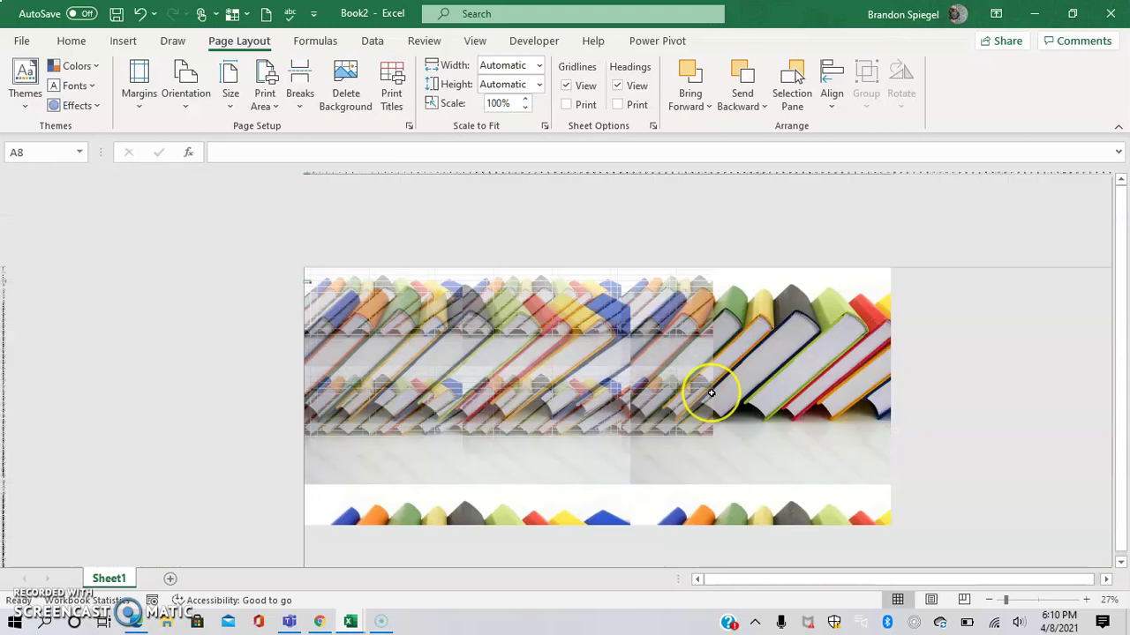
pyautogui.scroll(1, 711, 392)
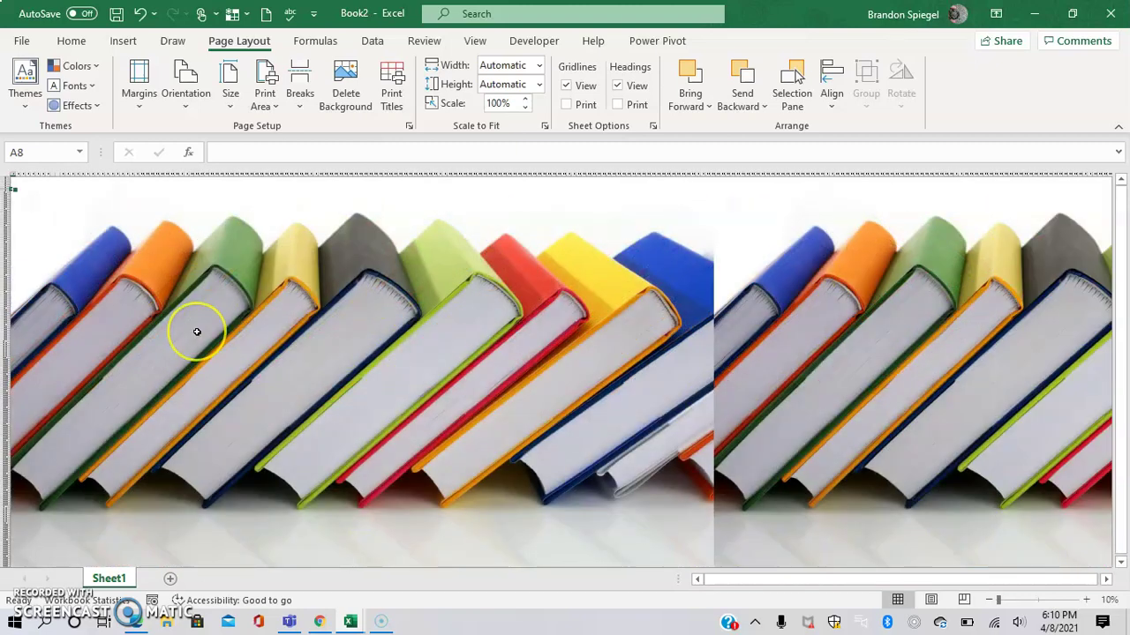
pyautogui.scroll(1, 197, 332)
pyautogui.scroll(2, 197, 332)
pyautogui.click(144, 295)
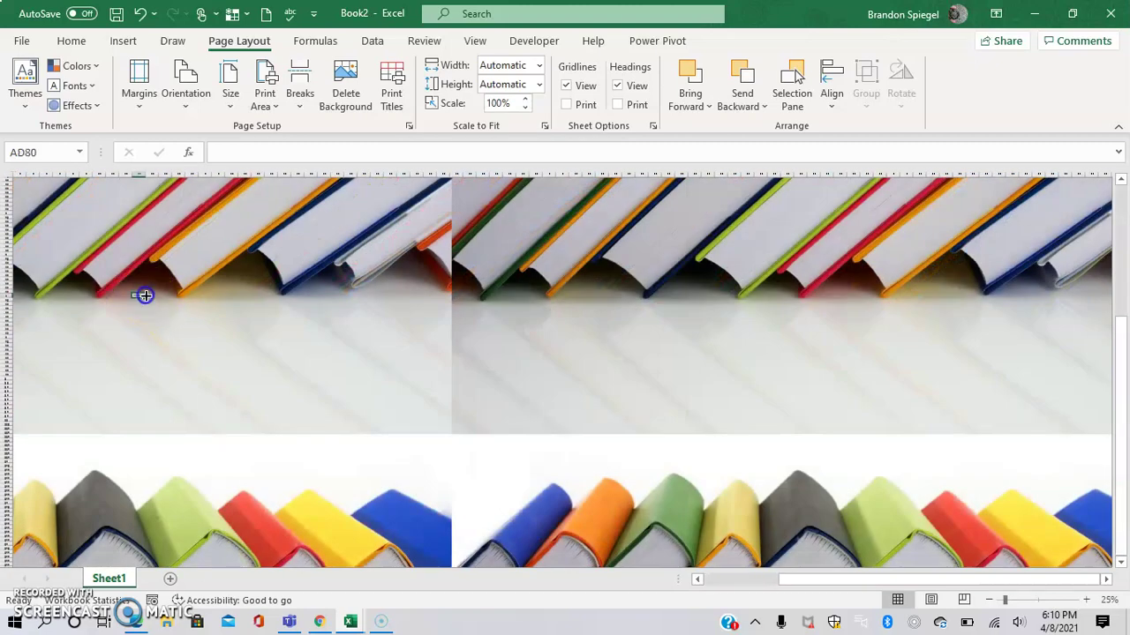
pyautogui.scroll(4, 144, 295)
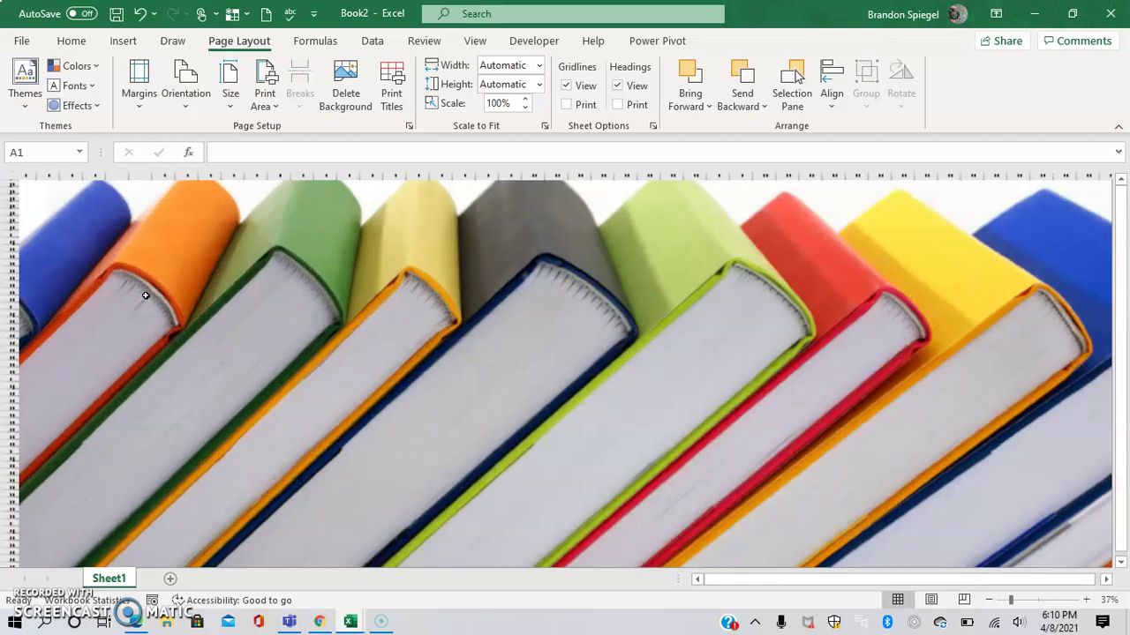
pyautogui.scroll(3, 144, 295)
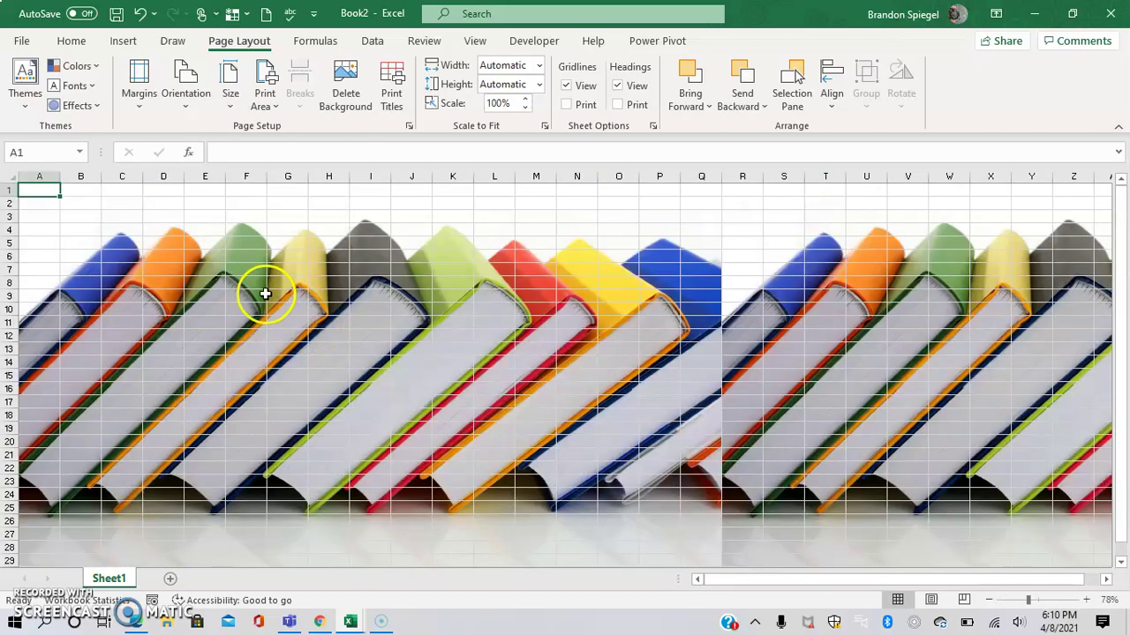
# - Select cells I12 to L18 over the books picture
pyautogui.moveTo(263, 291); pyautogui.dragTo(517, 431)
pyautogui.click(517, 431)
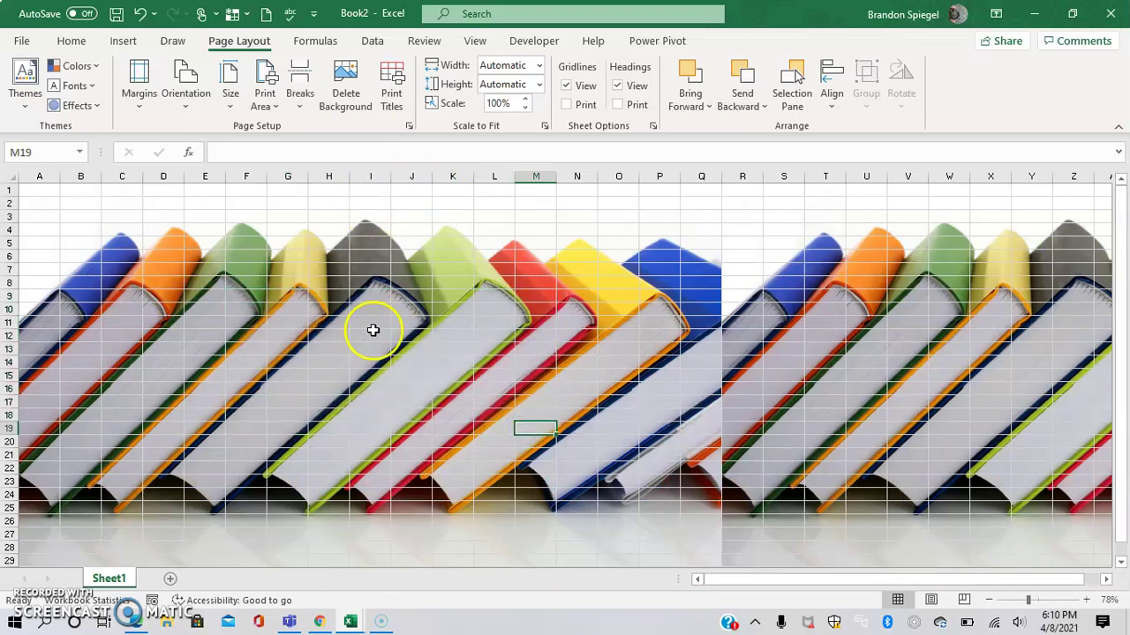
pyautogui.moveTo(373, 330); pyautogui.dragTo(512, 418)
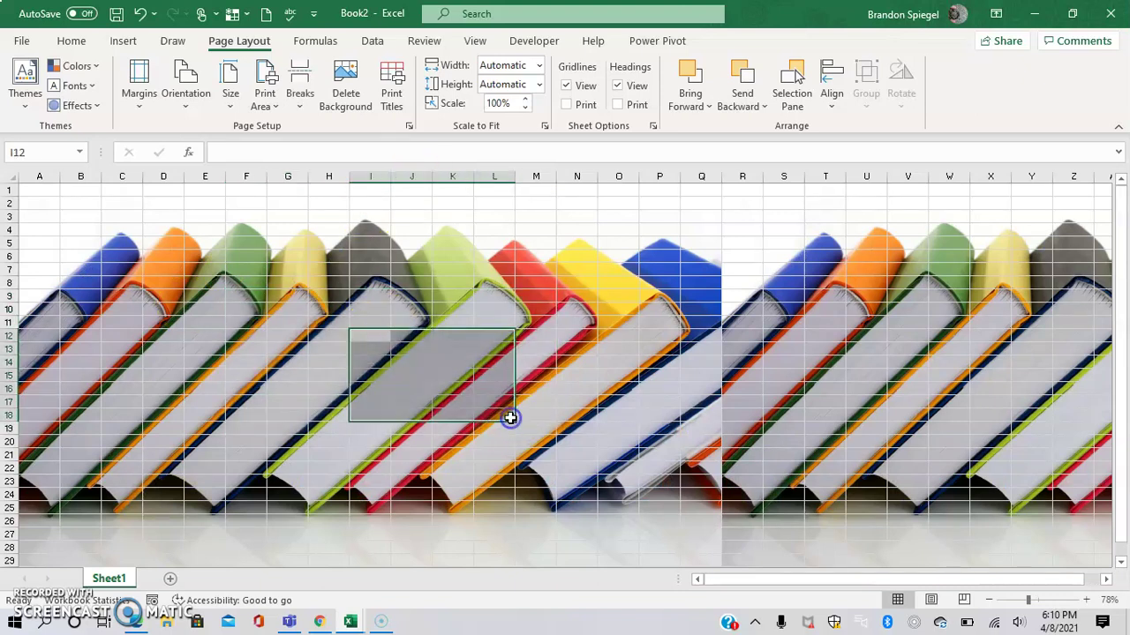
# - Hide the sheet gridlines so the books photo shows cleanly, also hiding headings
pyautogui.click(473, 45)
pyautogui.click(424, 99)
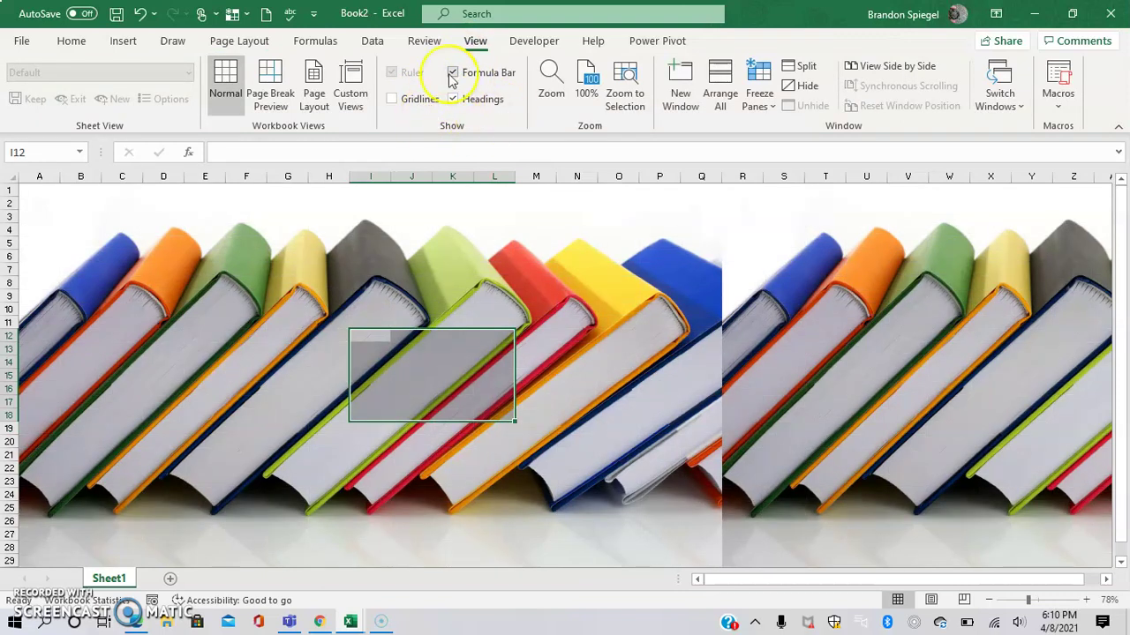
pyautogui.click(417, 99)
pyautogui.click(414, 99)
pyautogui.click(453, 99)
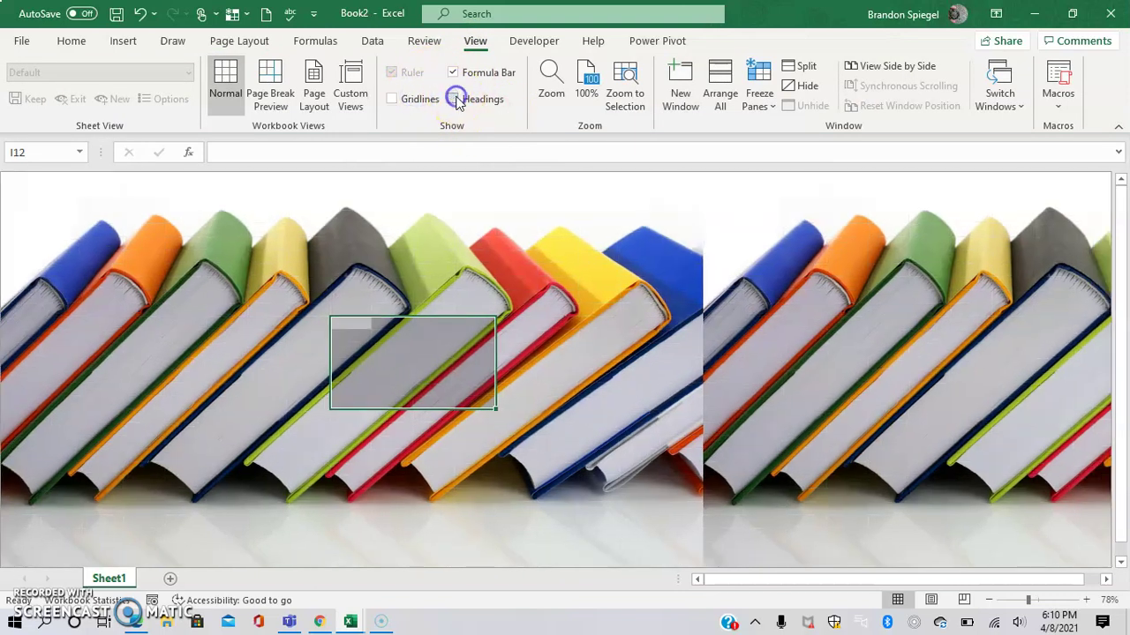
# - Toggle the formula bar off and on, then restore the formula bar and row/column headings
pyautogui.click(458, 77)
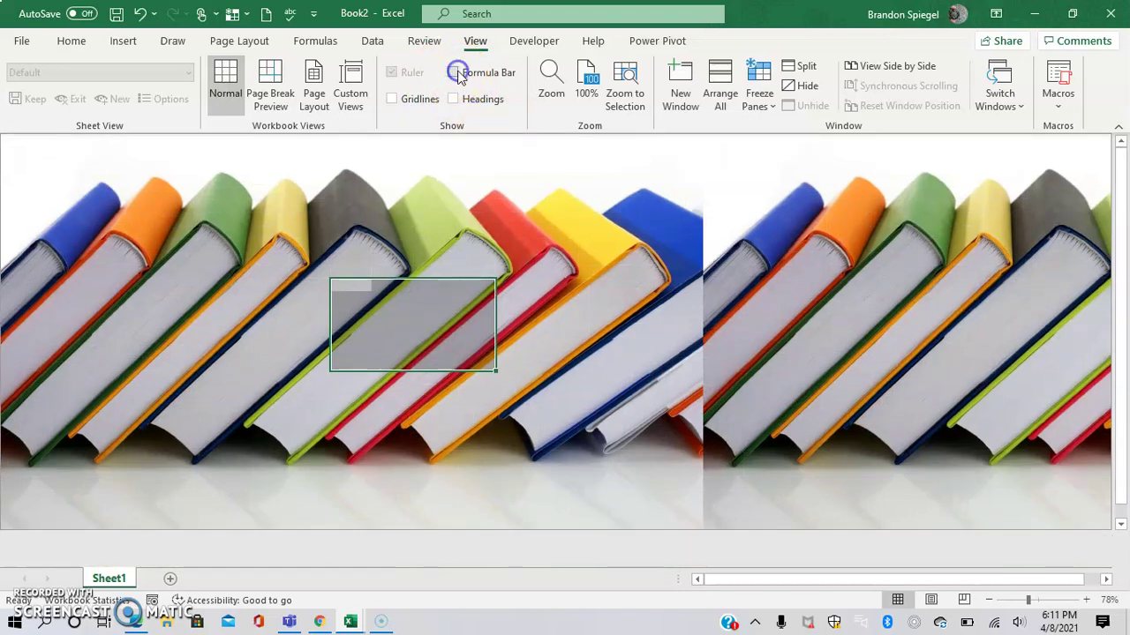
pyautogui.click(457, 78)
pyautogui.click(457, 77)
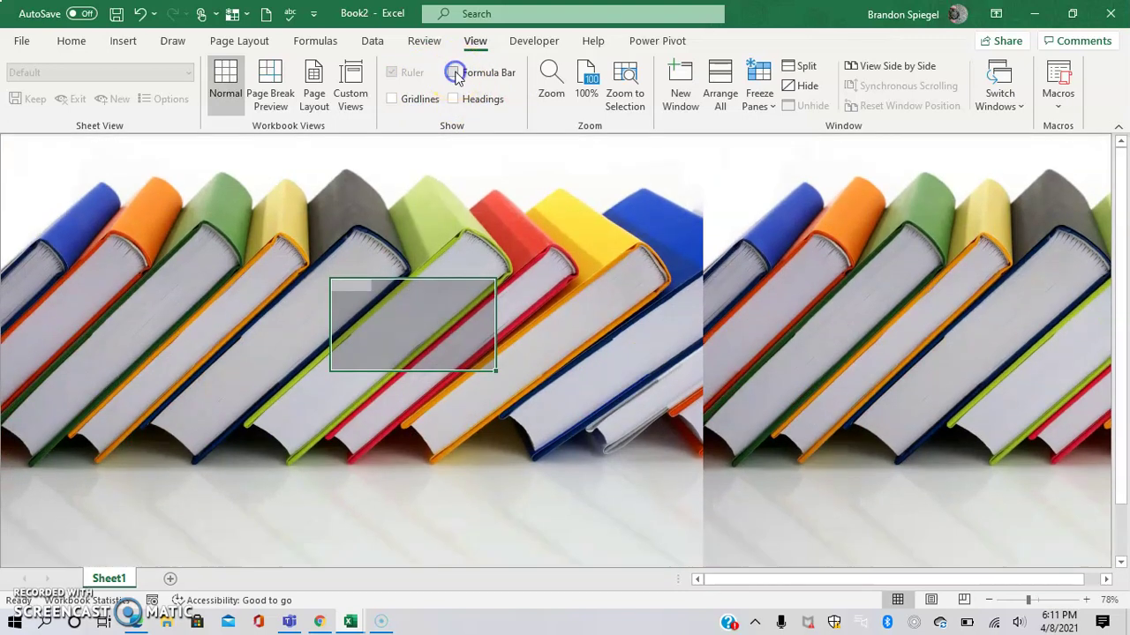
pyautogui.press('Left')
pyautogui.press('Home')
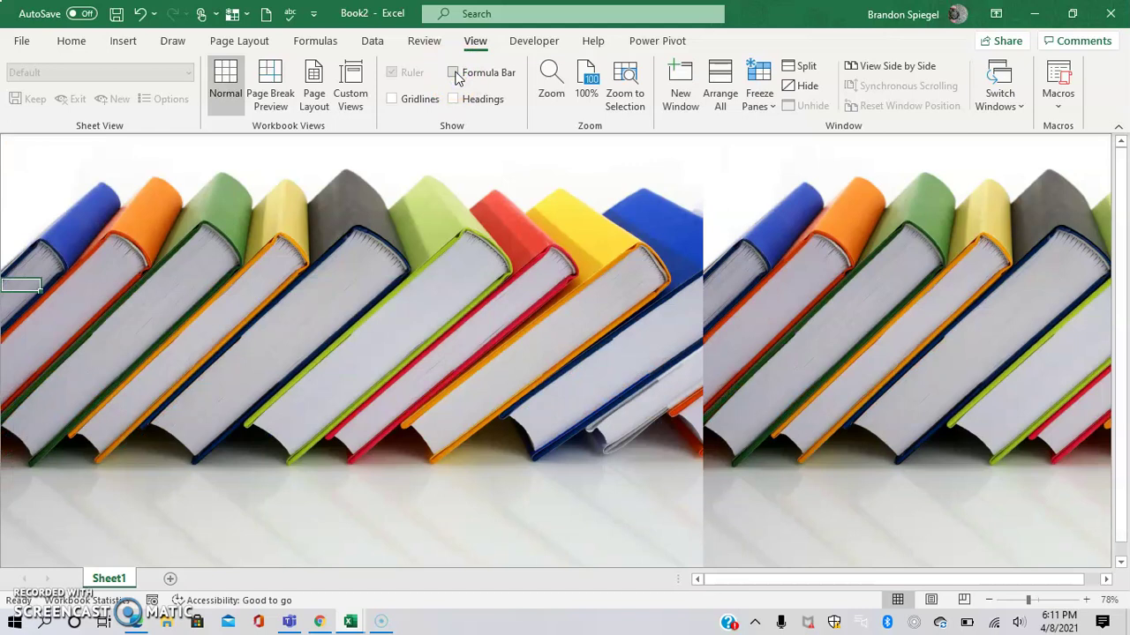
pyautogui.click(458, 78)
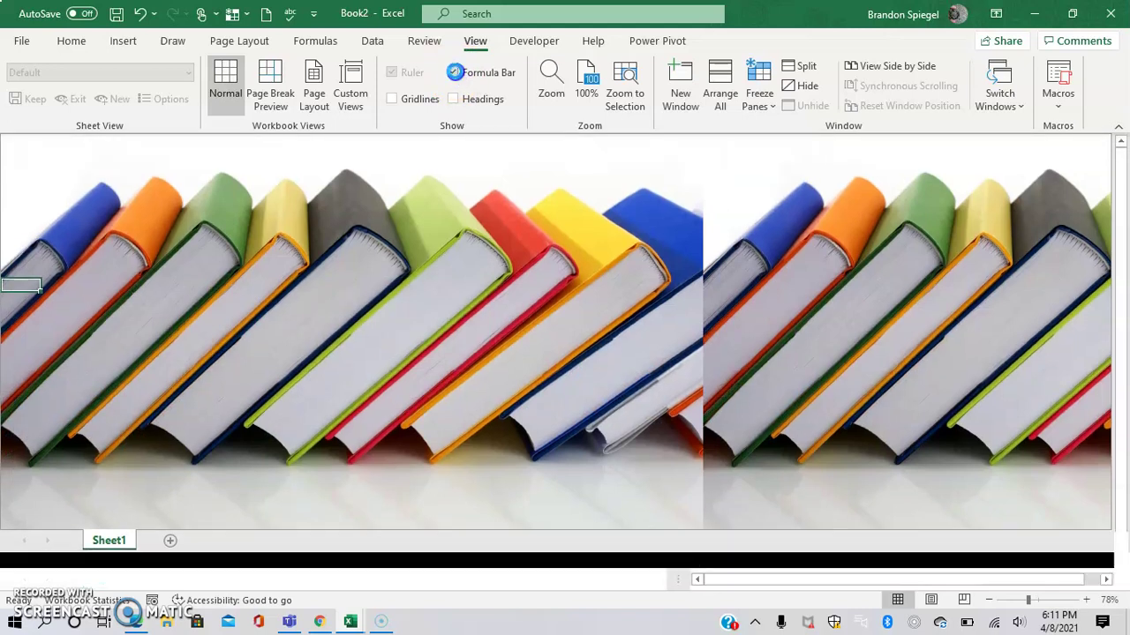
pyautogui.click(456, 97)
pyautogui.click(454, 73)
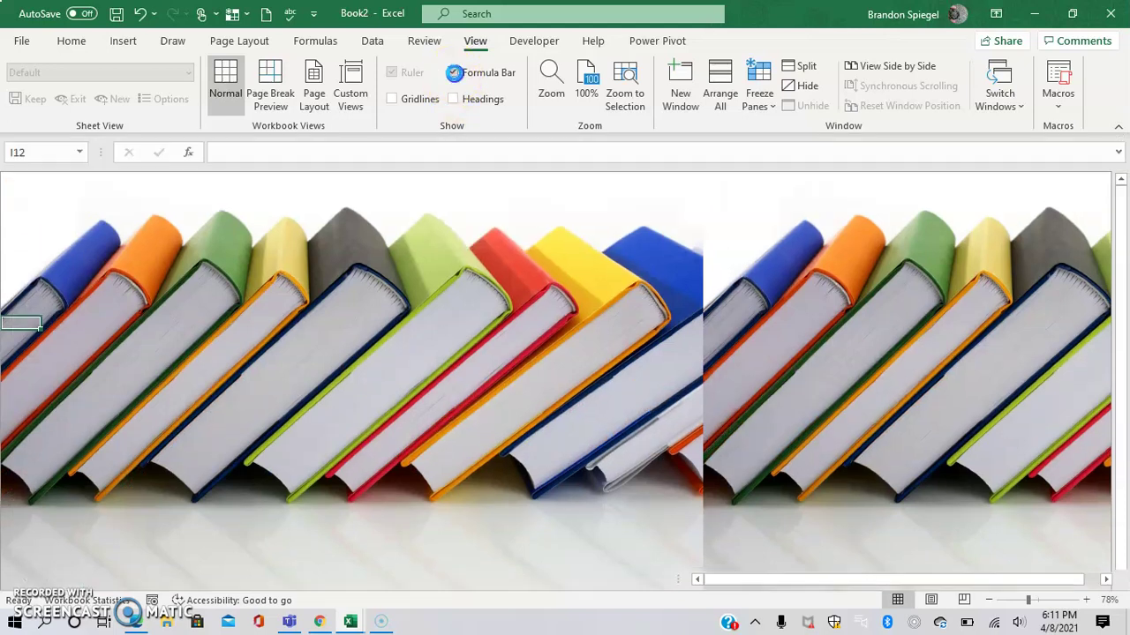
pyautogui.click(454, 97)
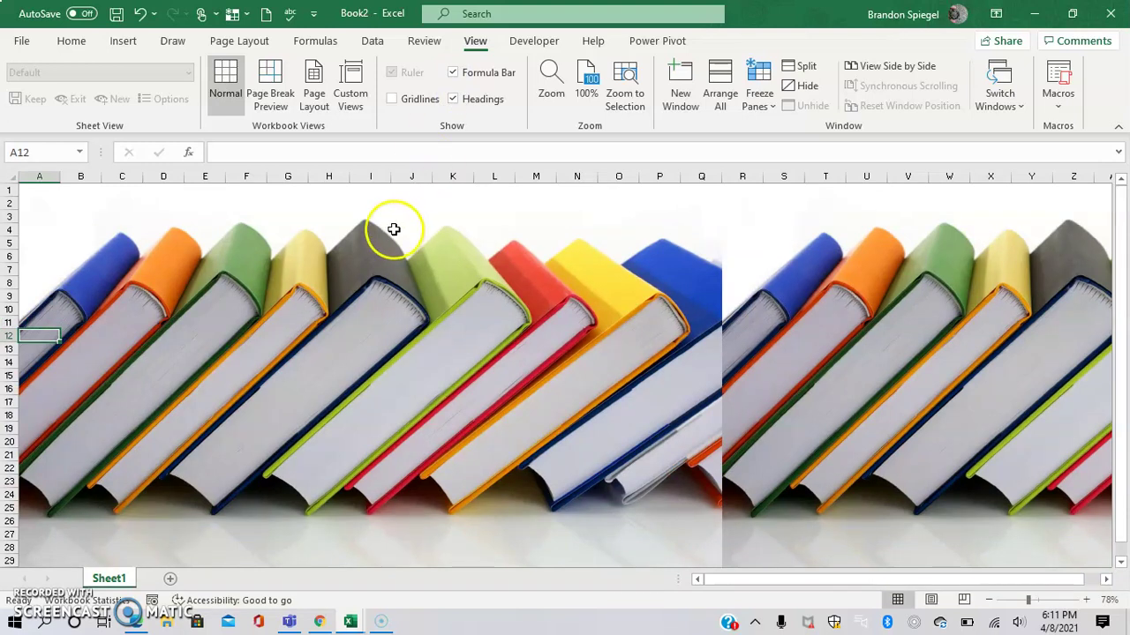
pyautogui.click(314, 247)
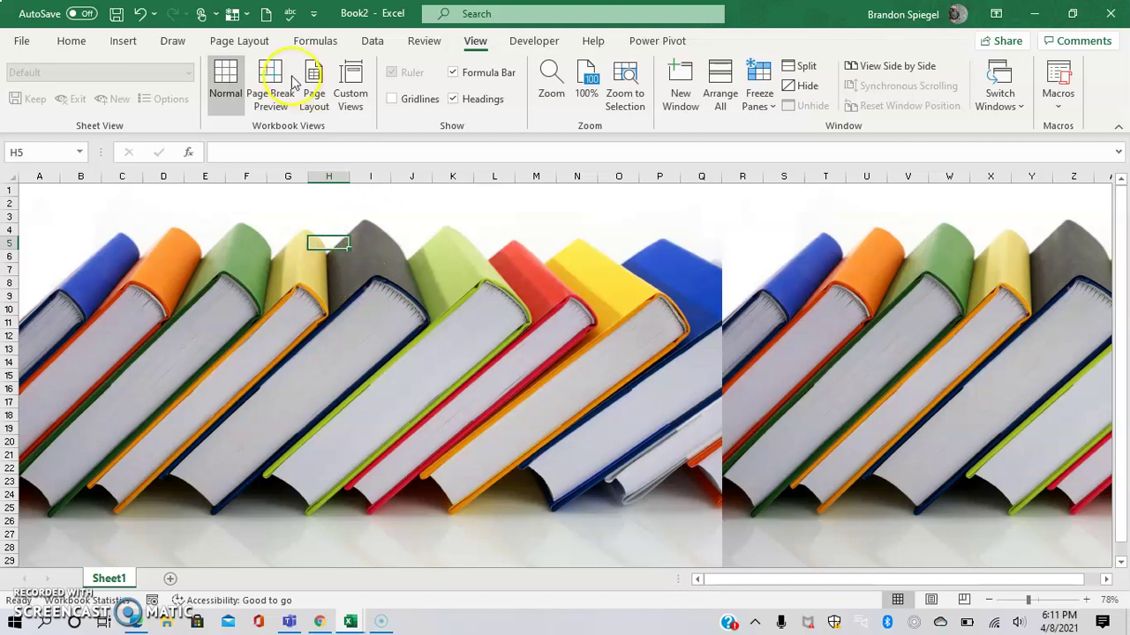
# - Delete the leaning-books background so Sheet1 is plain white again
pyautogui.click(240, 41)
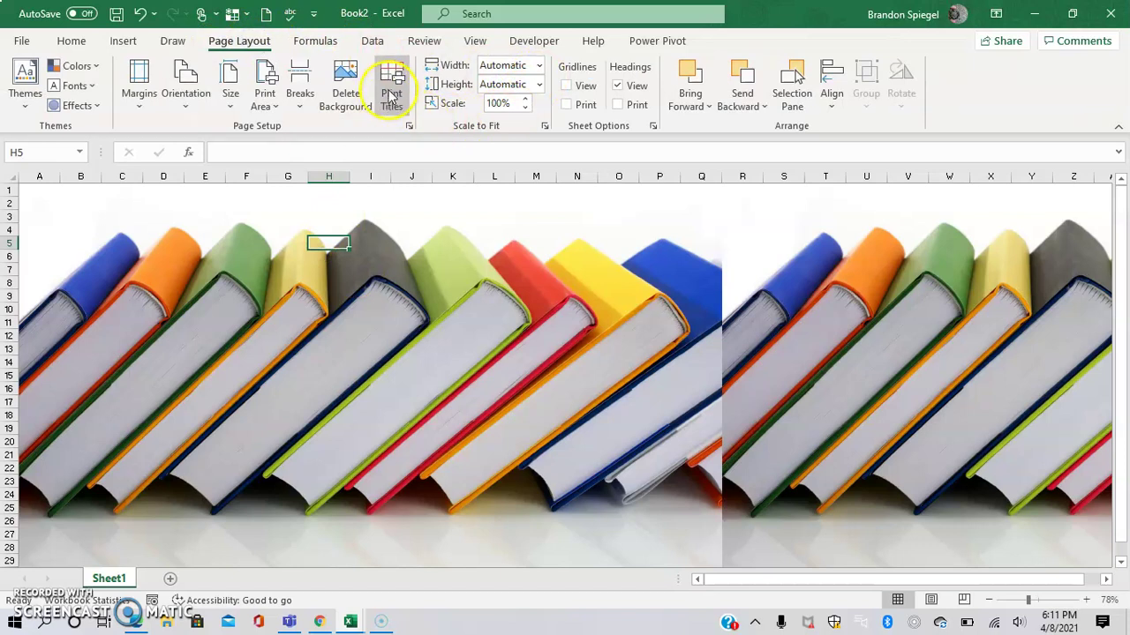
pyautogui.click(345, 92)
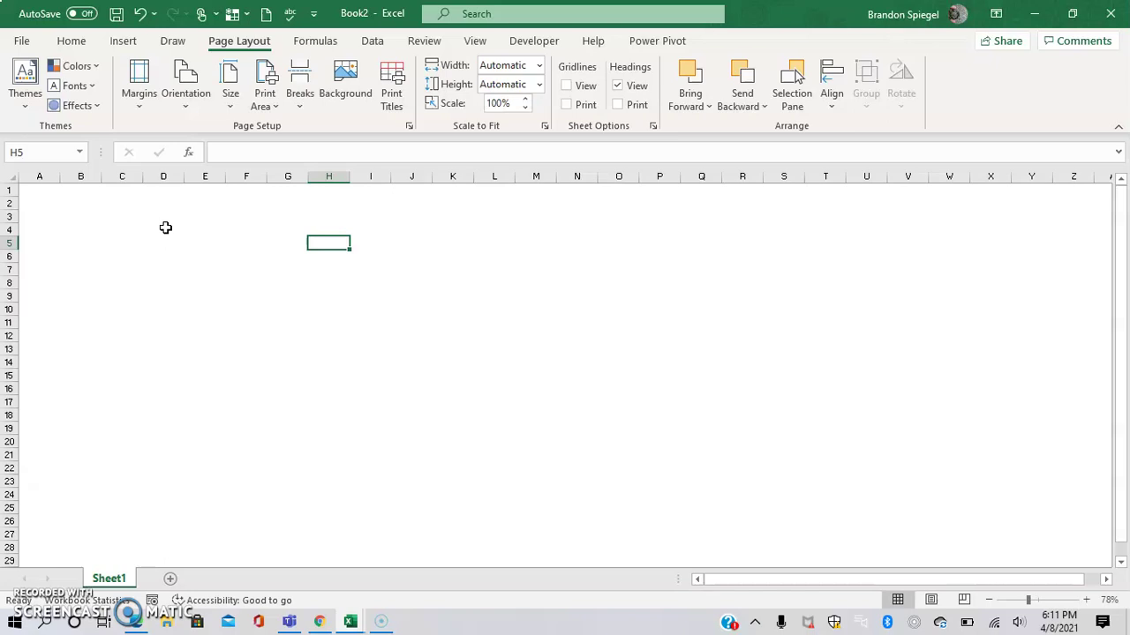
# - Draw a blue rectangle shape over cells C4 to J15 and open its shortcut menu
pyautogui.click(123, 40)
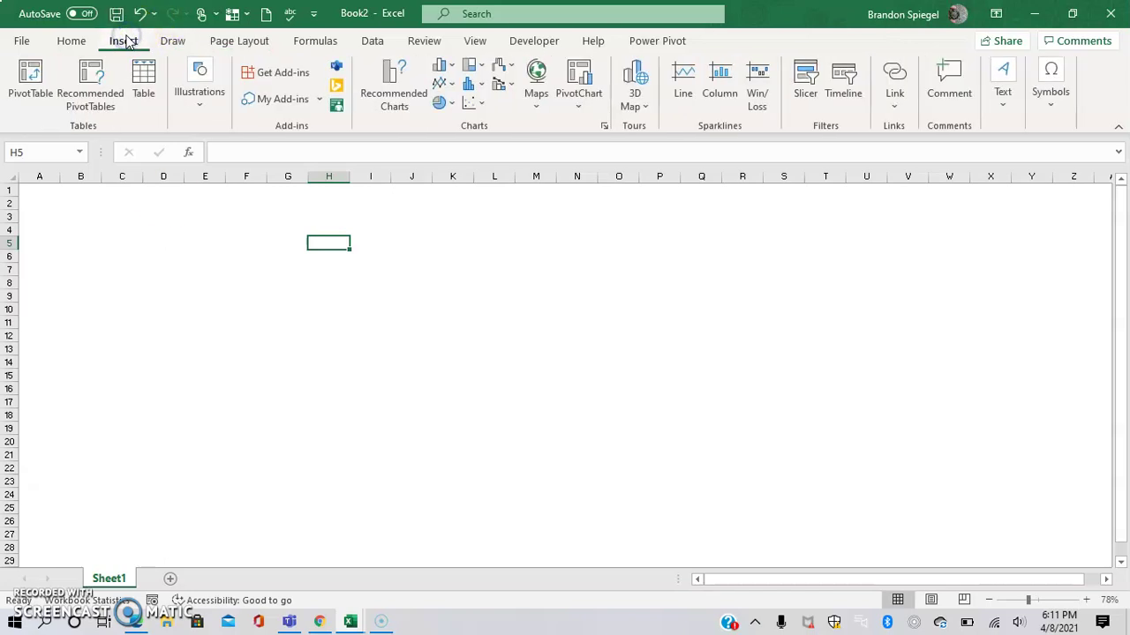
pyautogui.click(196, 99)
pyautogui.click(230, 161)
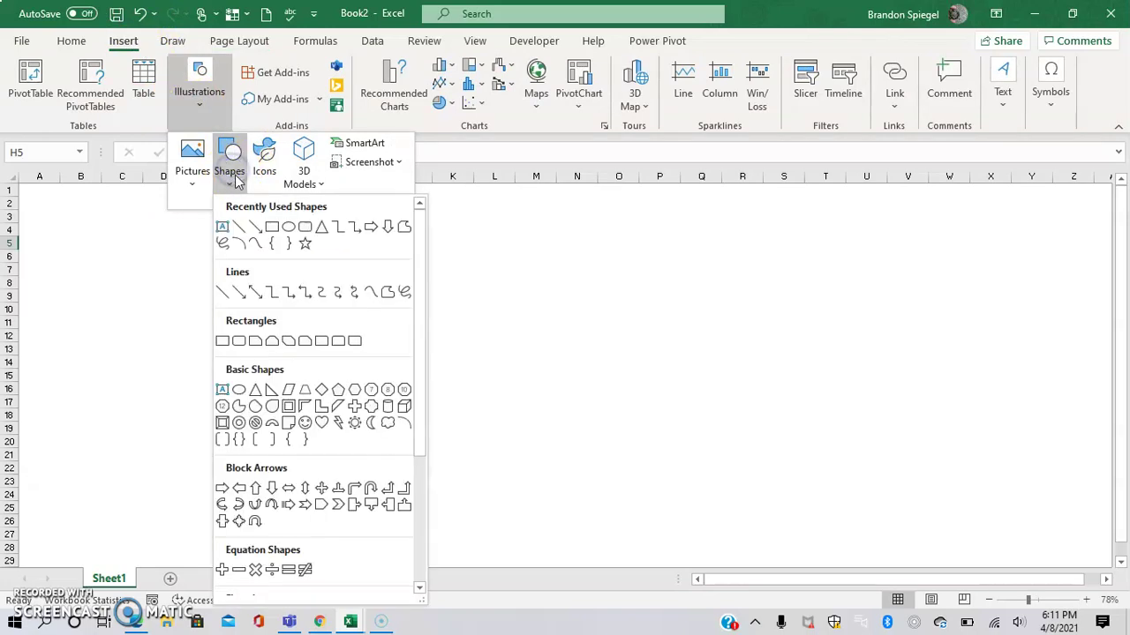
pyautogui.click(272, 230)
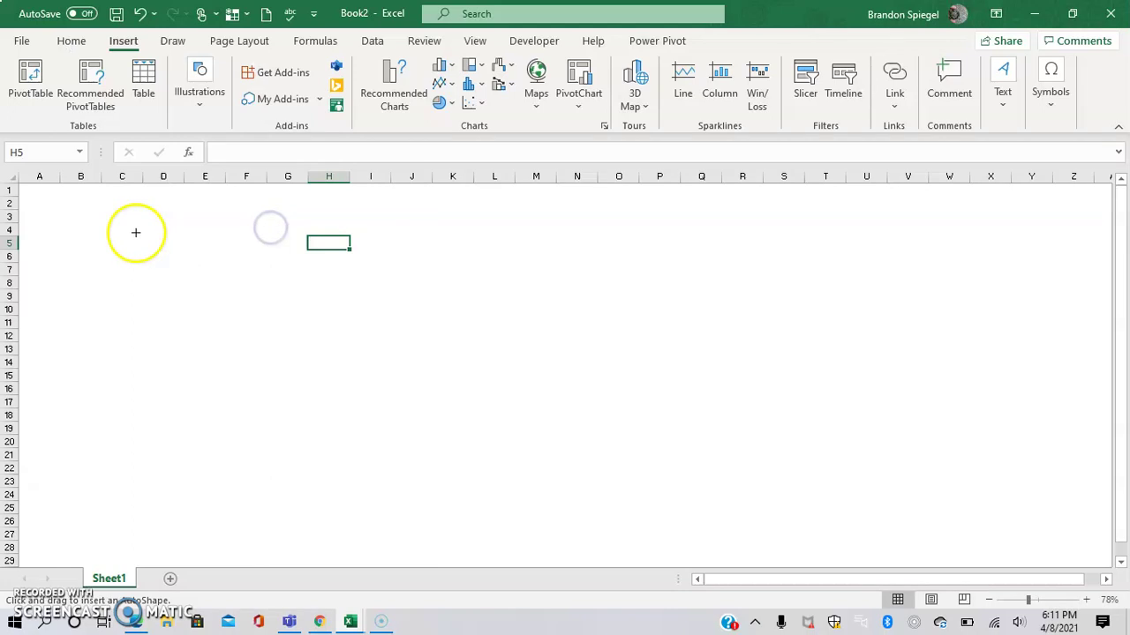
pyautogui.moveTo(102, 224); pyautogui.dragTo(420, 376)
pyautogui.click(287, 293)
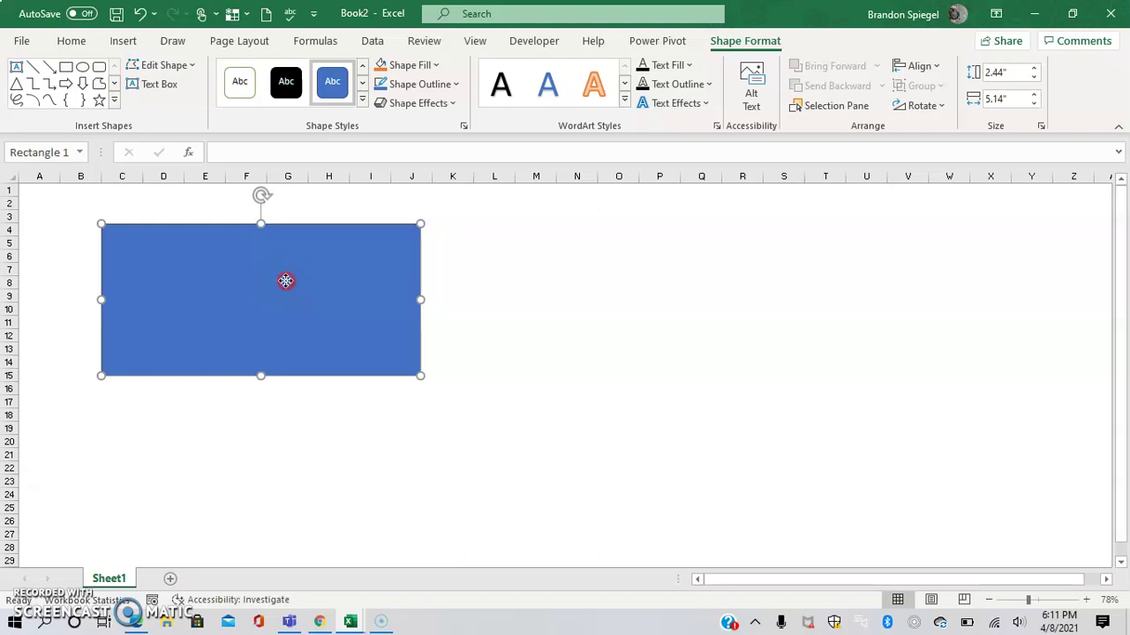
pyautogui.rightClick(286, 281)
pyautogui.rightClick(332, 284)
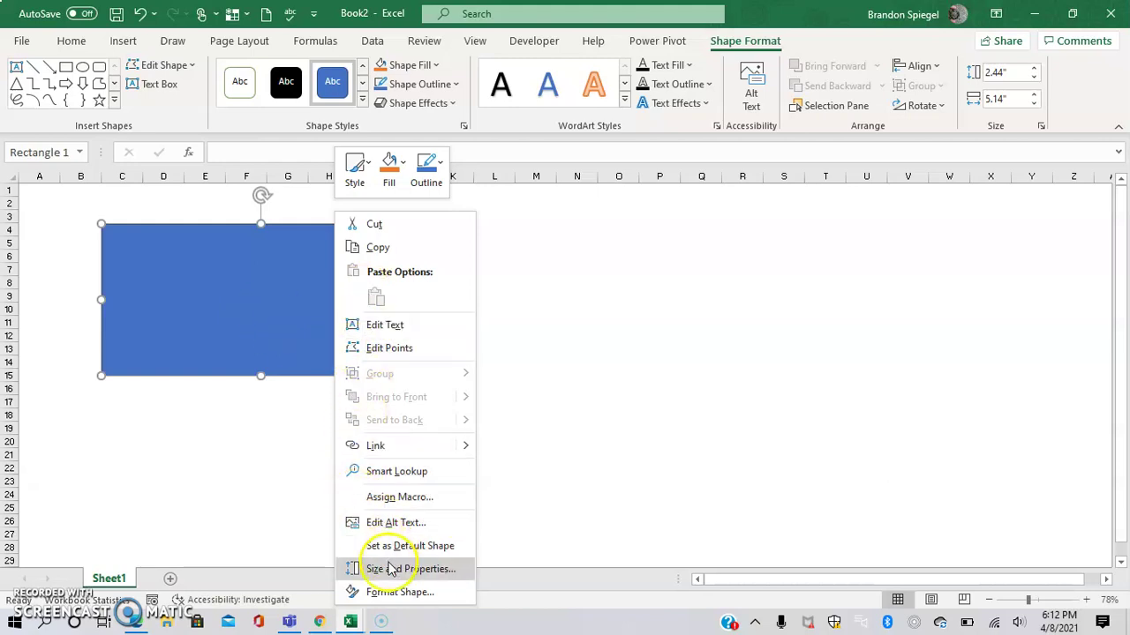
# - Switch the rectangle to a picture or texture fill showing stacked books, then bring up the picture chooser
pyautogui.click(394, 593)
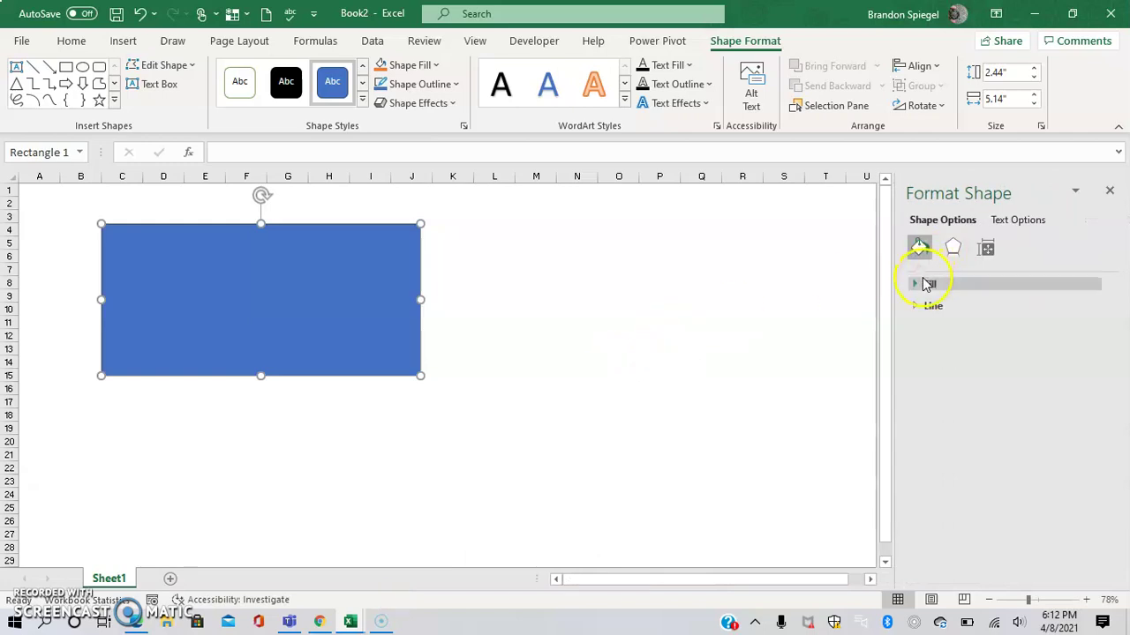
pyautogui.click(919, 283)
pyautogui.click(918, 283)
pyautogui.click(919, 284)
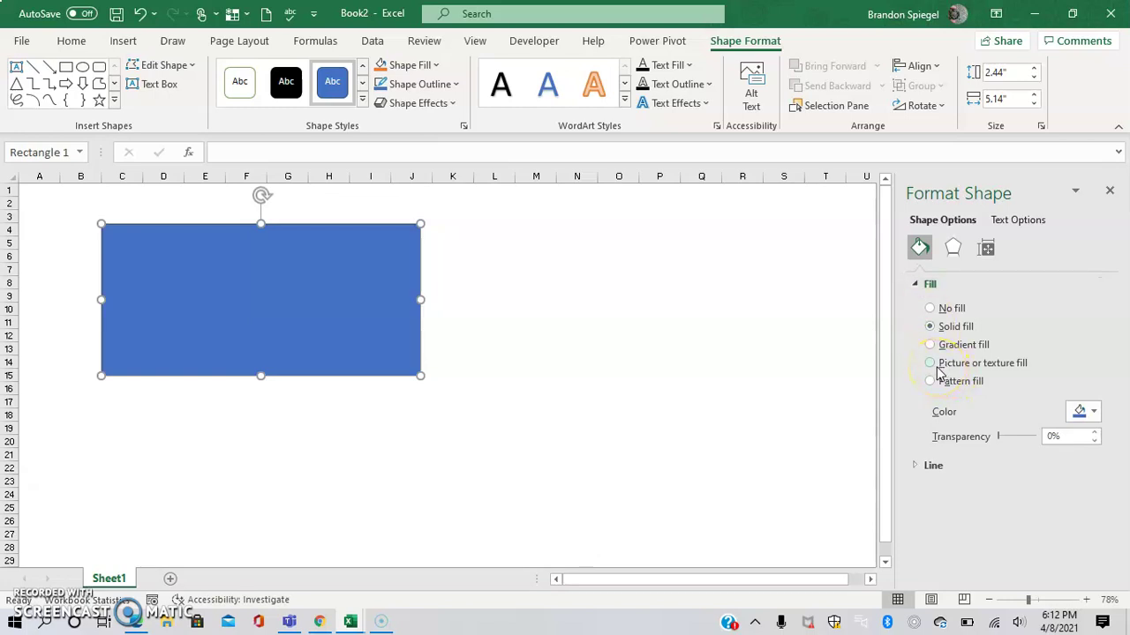
pyautogui.click(937, 372)
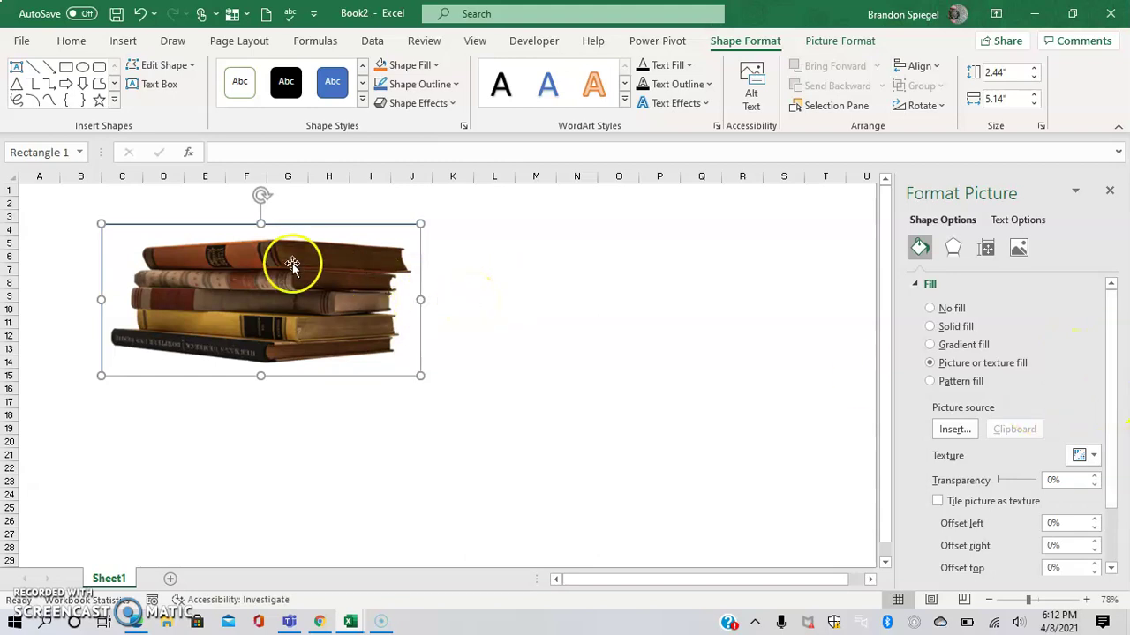
pyautogui.moveTo(1110, 403); pyautogui.dragTo(1112, 456)
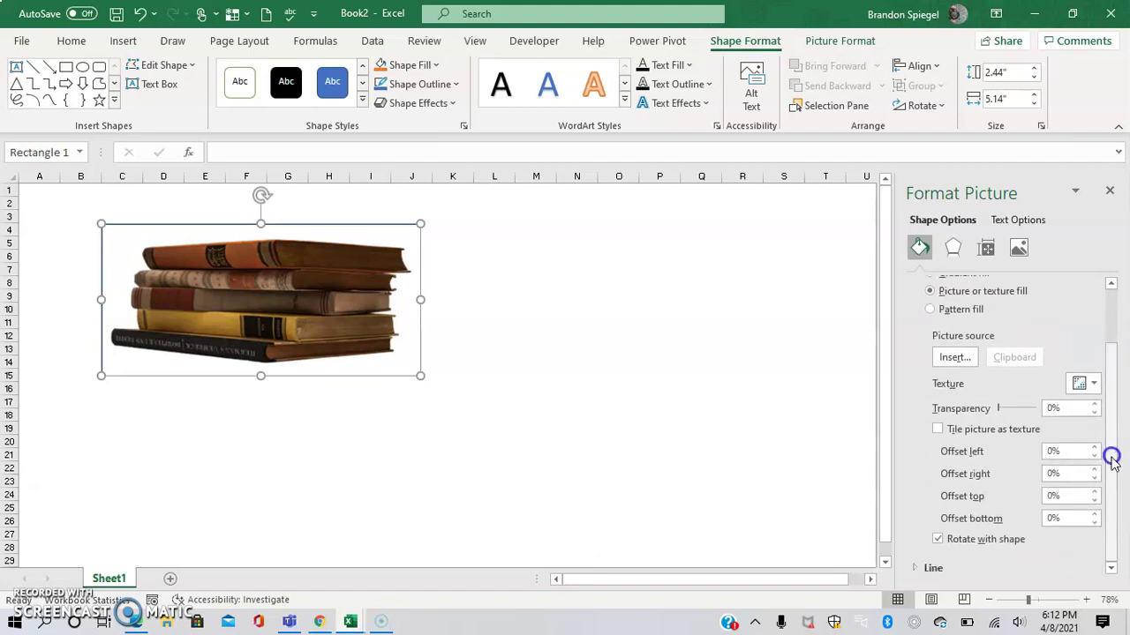
pyautogui.click(954, 358)
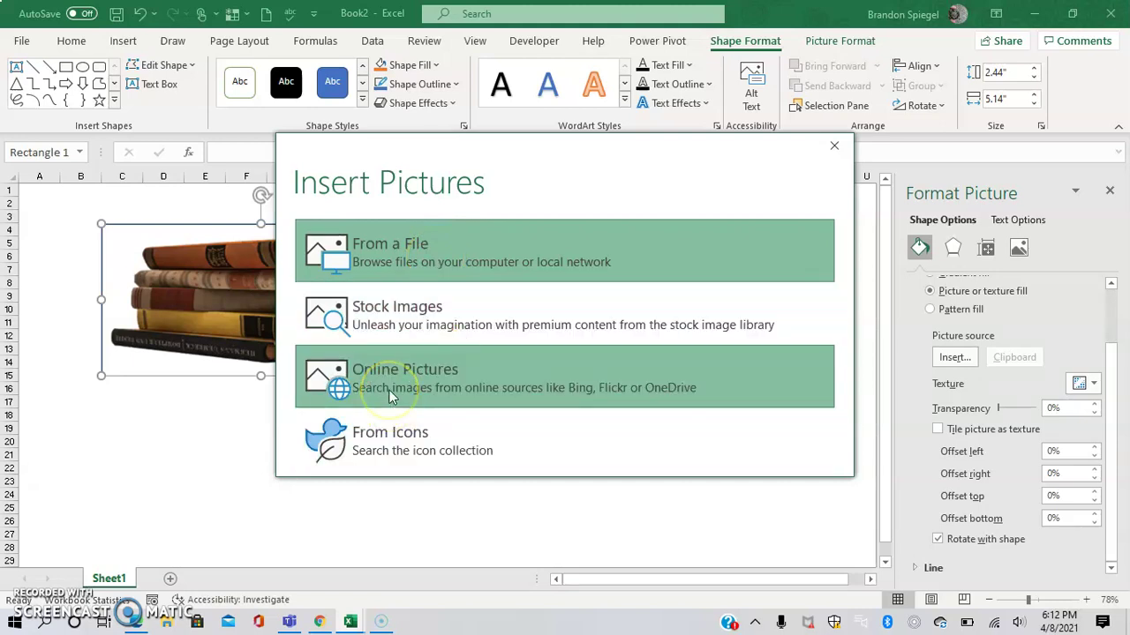
# - Replace the fill with the latte-art smiley coffee photo from an online Coffee picture search
pyautogui.click(389, 395)
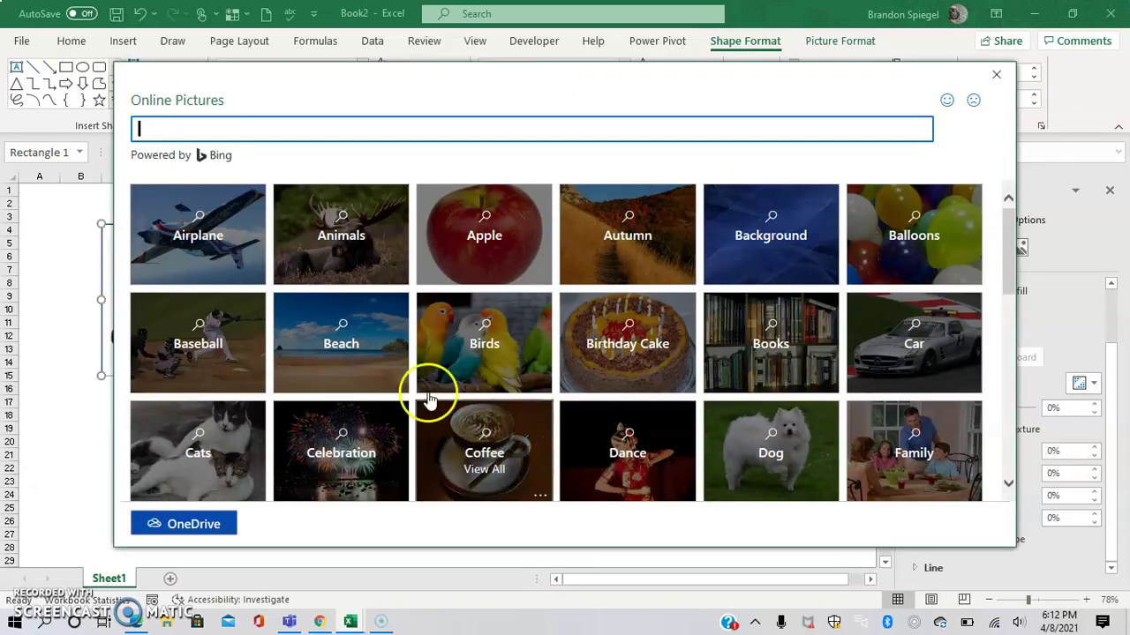
pyautogui.click(496, 439)
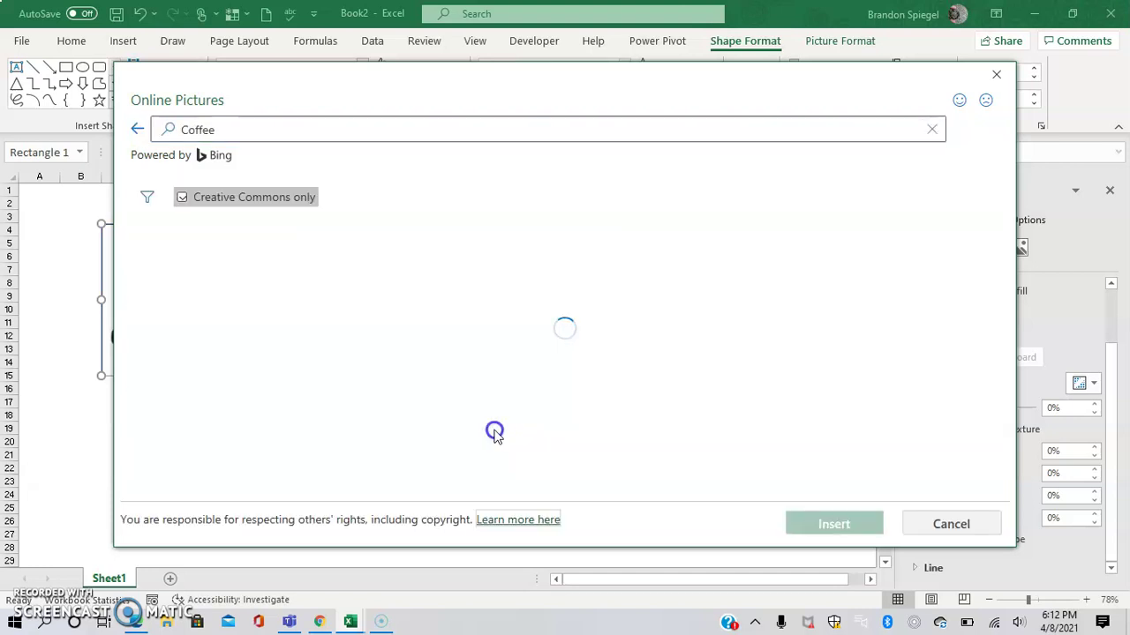
pyautogui.click(416, 285)
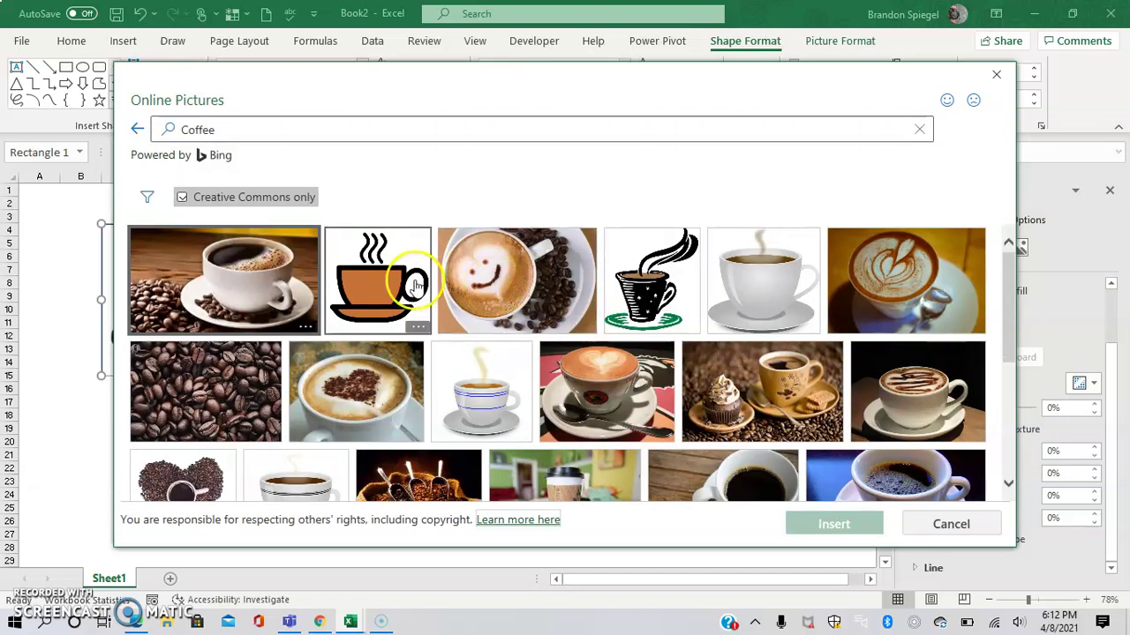
pyautogui.click(516, 282)
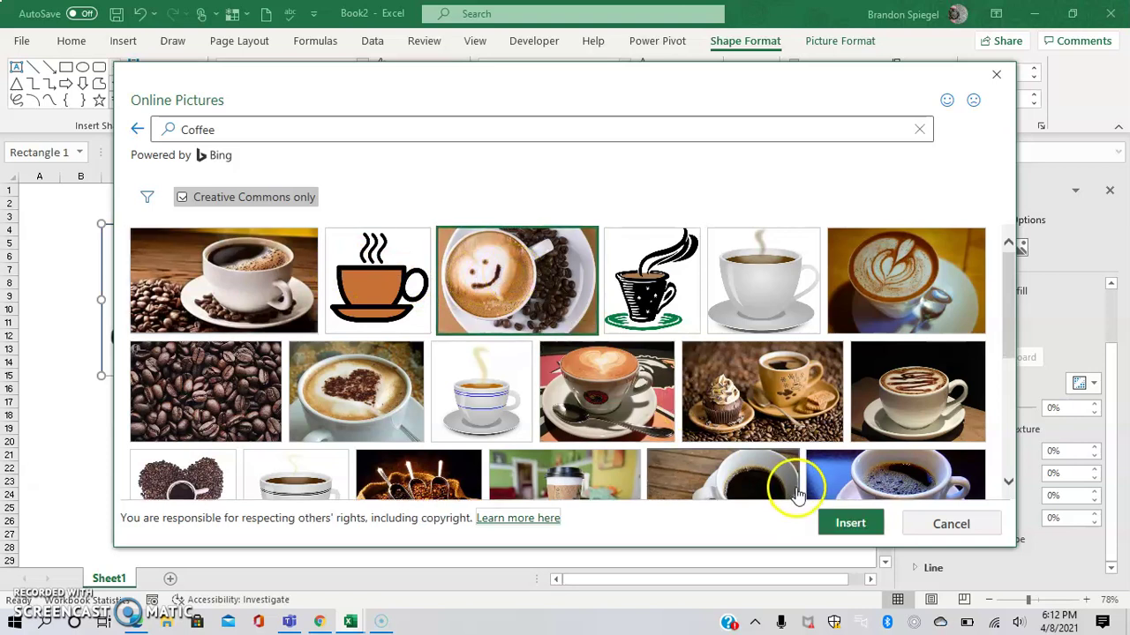
pyautogui.click(834, 520)
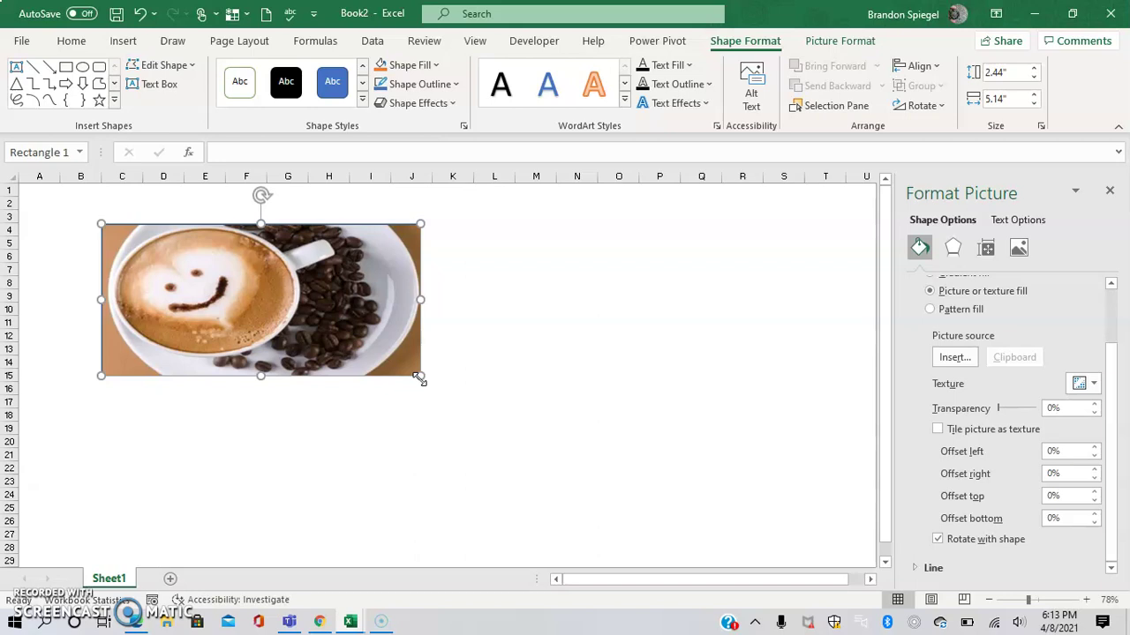
# - Resize the coffee-photo rectangle to about 4.01 by 8.07 inches
pyautogui.moveTo(420, 378); pyautogui.dragTo(500, 422)
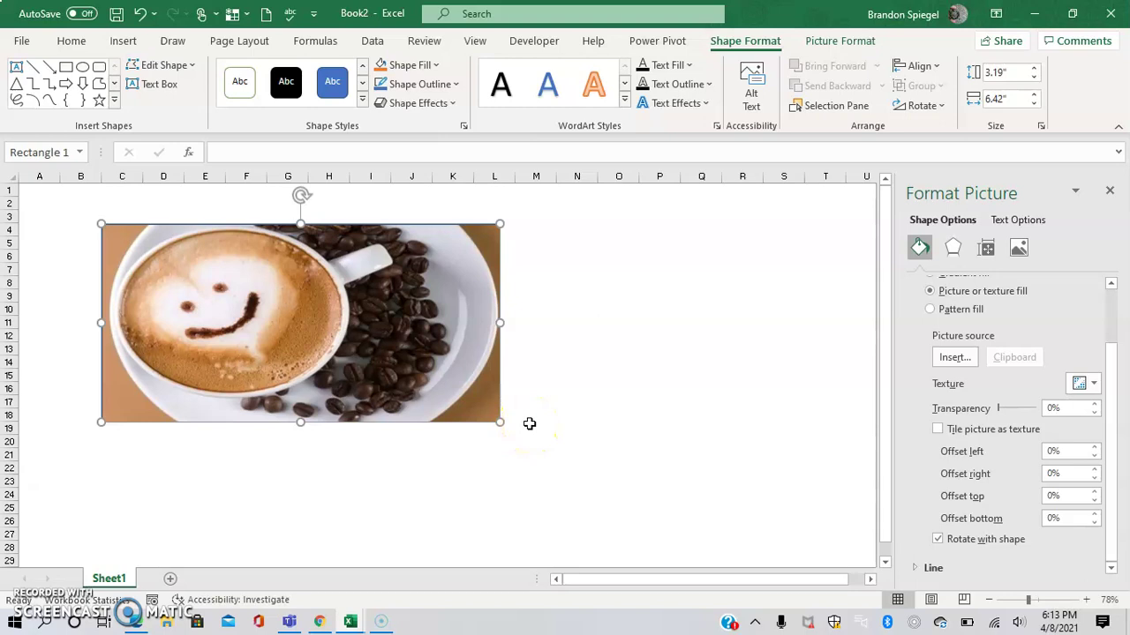
pyautogui.moveTo(500, 422); pyautogui.dragTo(608, 528)
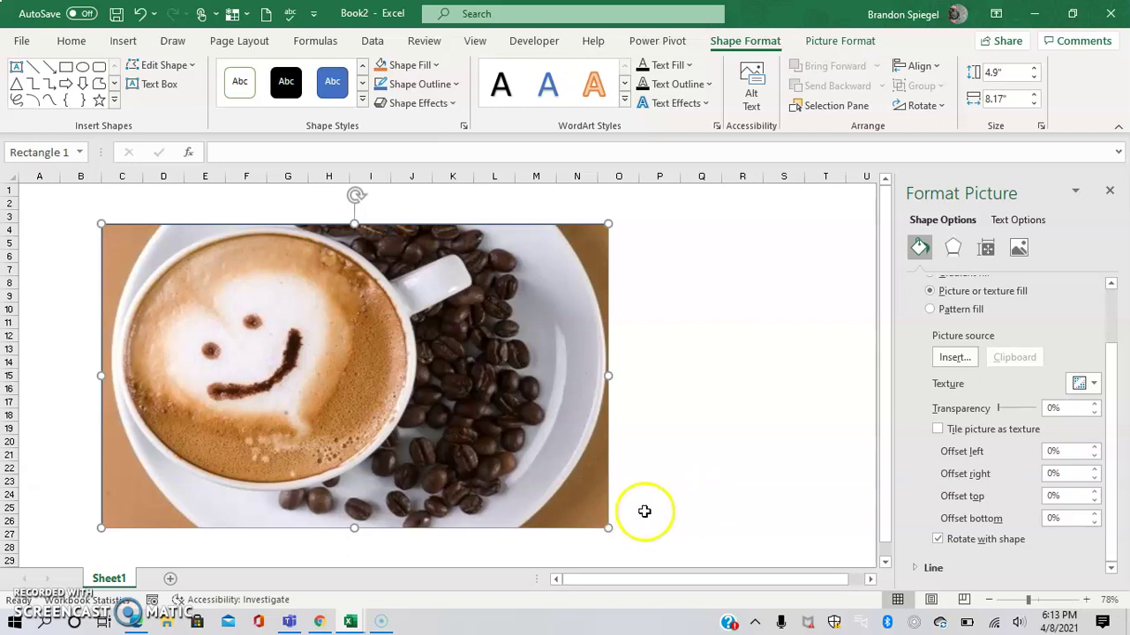
pyautogui.moveTo(608, 529); pyautogui.dragTo(601, 472)
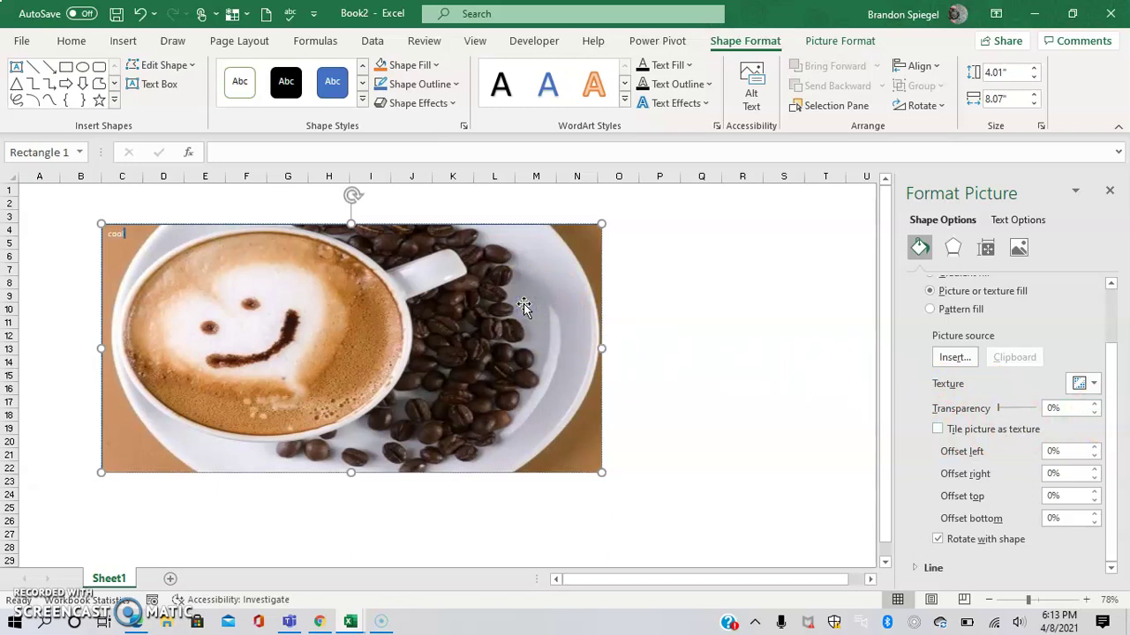
# - Raise the coffee photo's transparency to 84% for a washed-out watermark look
pyautogui.click(668, 310)
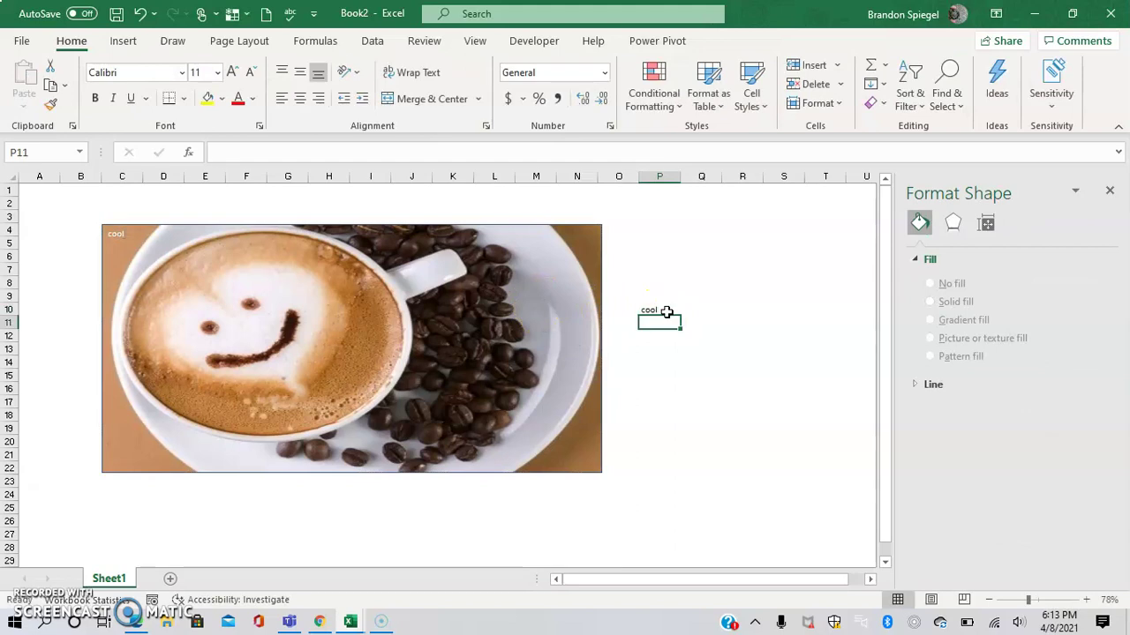
pyautogui.click(557, 306)
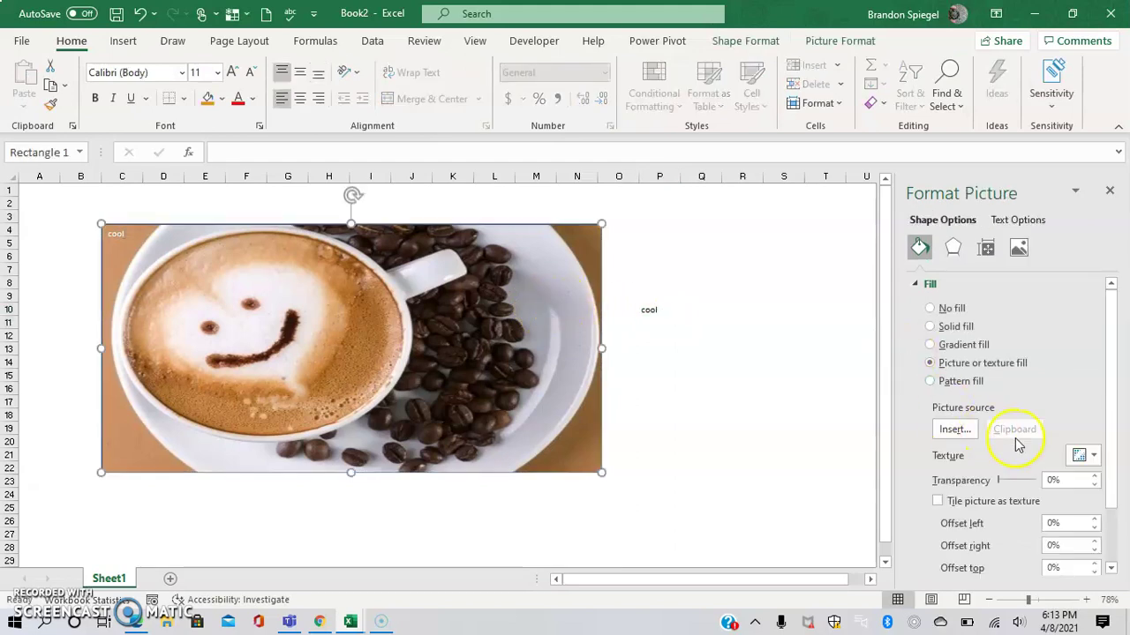
pyautogui.click(1093, 476)
pyautogui.click(1093, 475)
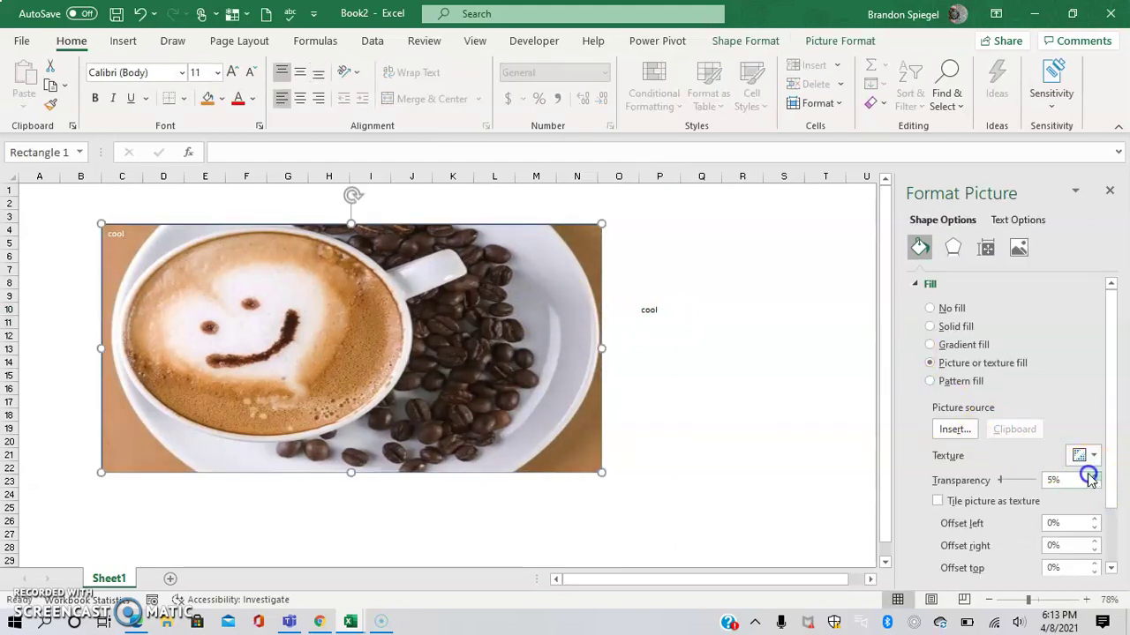
pyautogui.moveTo(1091, 477); pyautogui.dragTo(1091, 478)
pyautogui.click(713, 399)
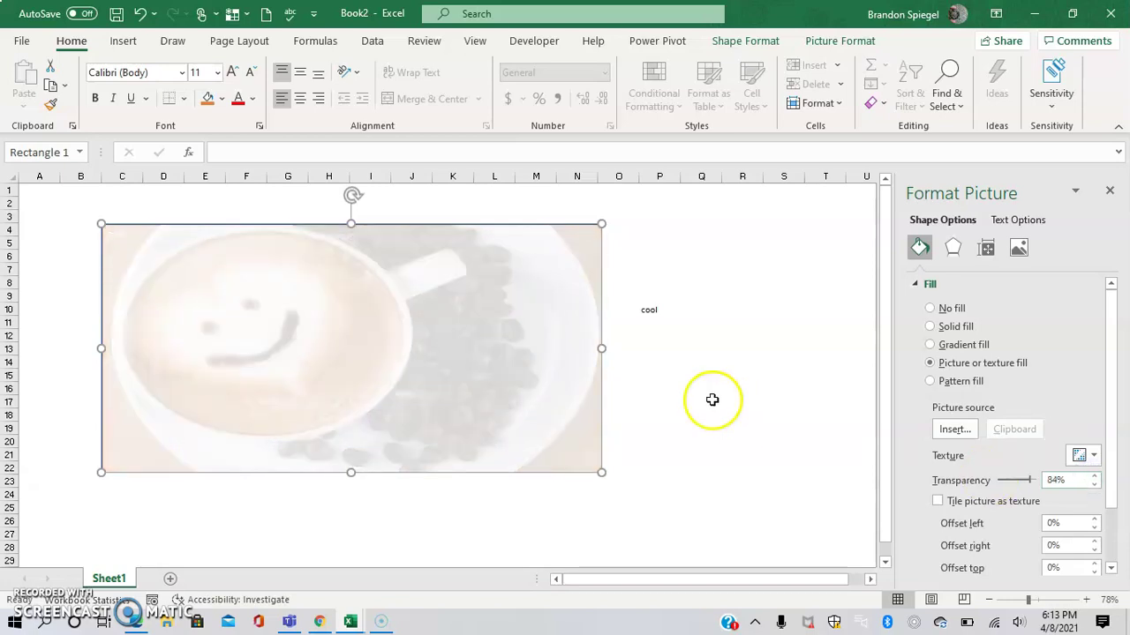
pyautogui.press('Left')
pyautogui.press('Left')
pyautogui.press('Left')
pyautogui.press('Left')
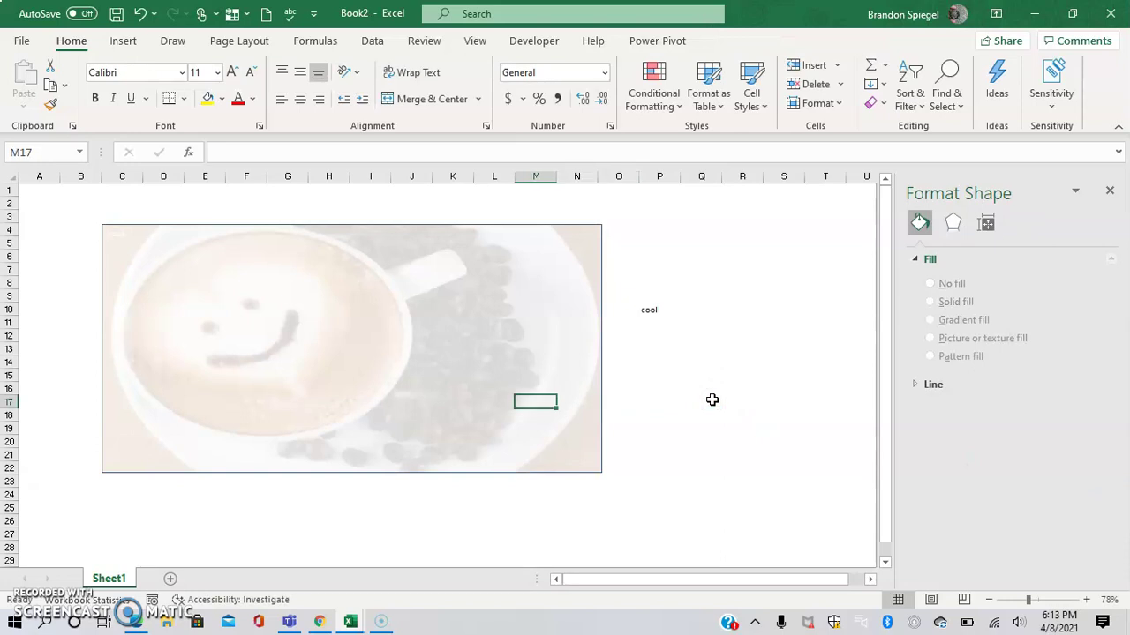
pyautogui.write('cool')
pyautogui.press('Return')
pyautogui.press('Left')
pyautogui.press('Up')
pyautogui.press('Left')
pyautogui.press('Up')
pyautogui.press('Up')
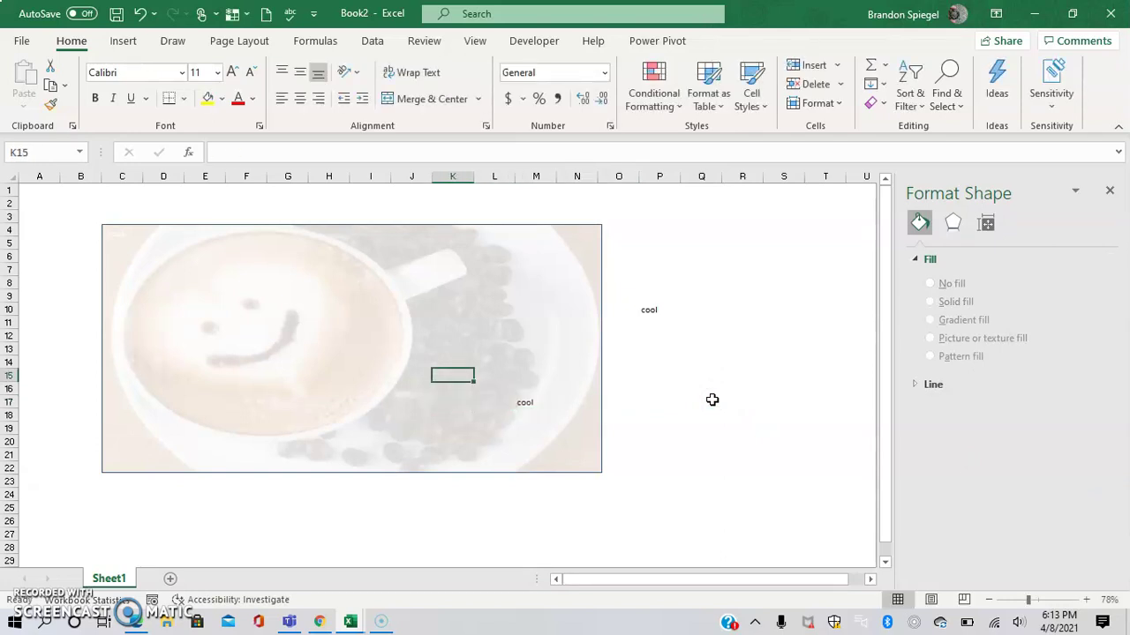
pyautogui.write('cool')
pyautogui.press('Return')
pyautogui.press('Up')
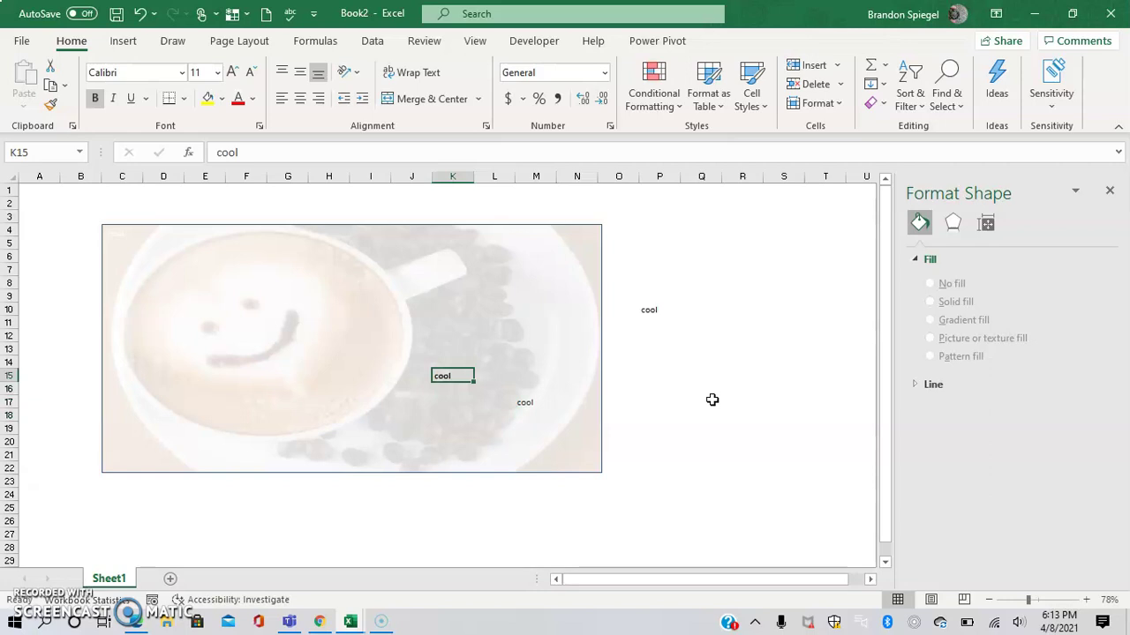
pyautogui.press('Left')
pyautogui.press('Up')
pyautogui.press('Left')
pyautogui.press('Left')
pyautogui.press('Left')
pyautogui.press('Left')
pyautogui.press('Left')
pyautogui.press('Left')
pyautogui.press('Left')
pyautogui.press('Left')
pyautogui.press('Left')
pyautogui.press('Right')
pyautogui.press('Right')
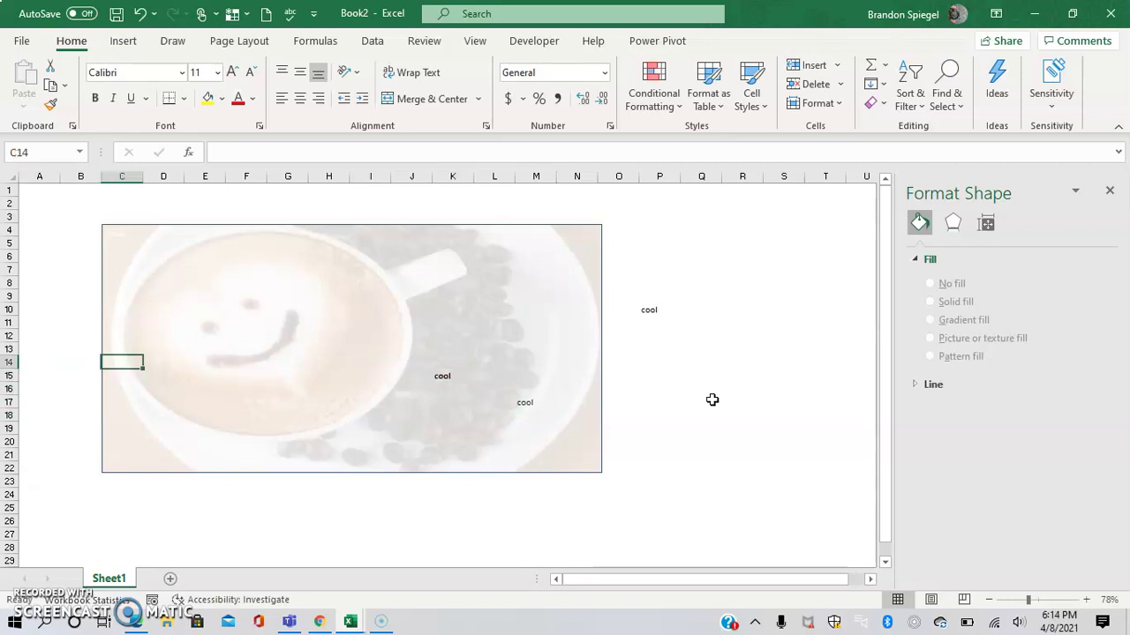
pyautogui.click(489, 386)
pyautogui.click(645, 384)
pyautogui.press('Left')
pyautogui.press('Left')
pyautogui.press('Left')
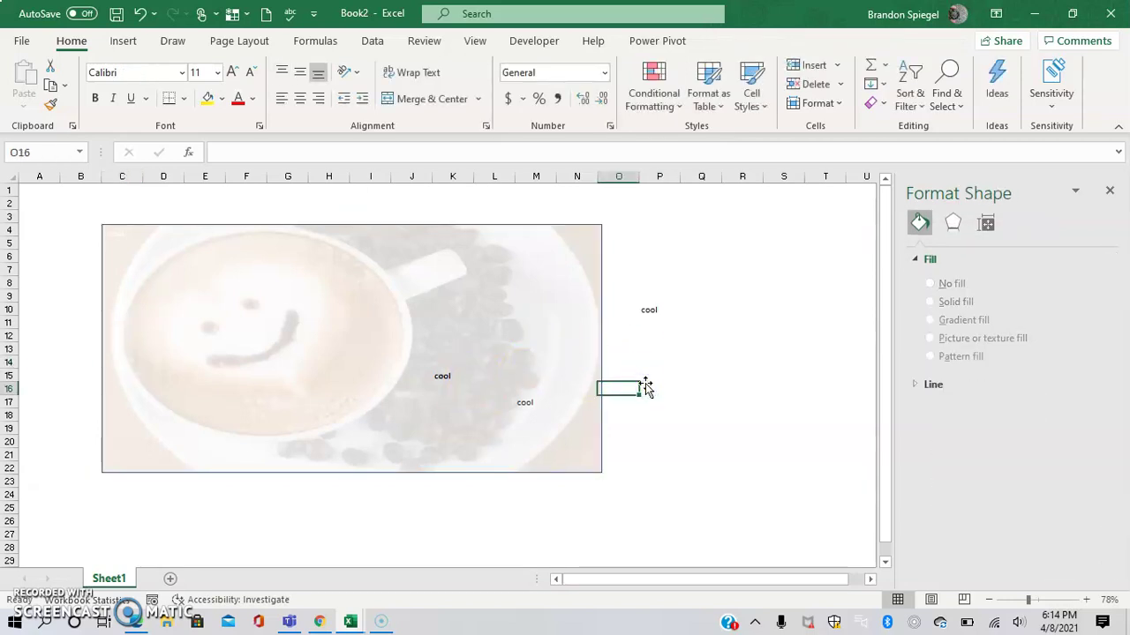
pyautogui.press('Left')
pyautogui.press('Left')
pyautogui.press('Left')
pyautogui.press('Up')
pyautogui.press('Left')
pyautogui.press('Left')
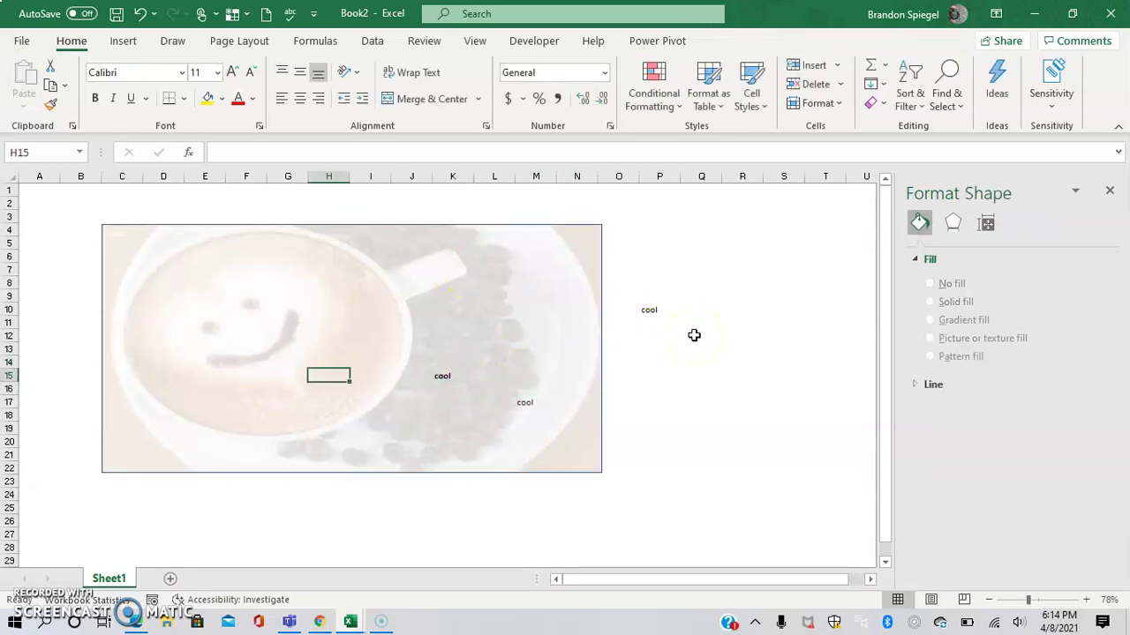
pyautogui.press('Up')
pyautogui.press('Left')
pyautogui.press('Left')
pyautogui.press('Left')
pyautogui.press('Up')
pyautogui.write('T')
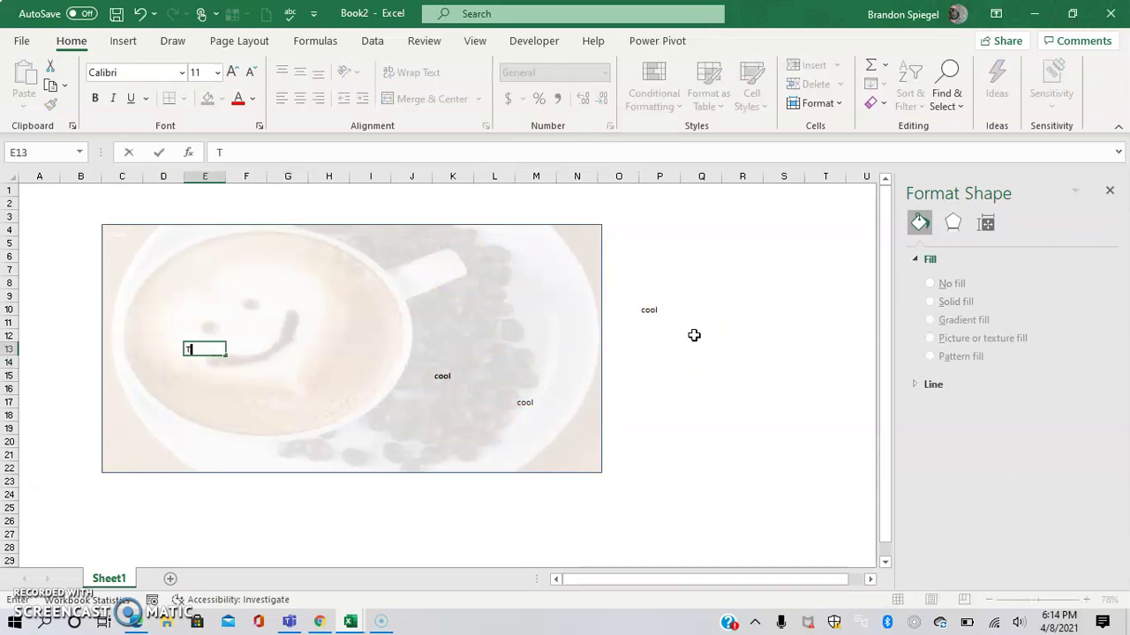
pyautogui.write('his works')
pyautogui.press('Return')
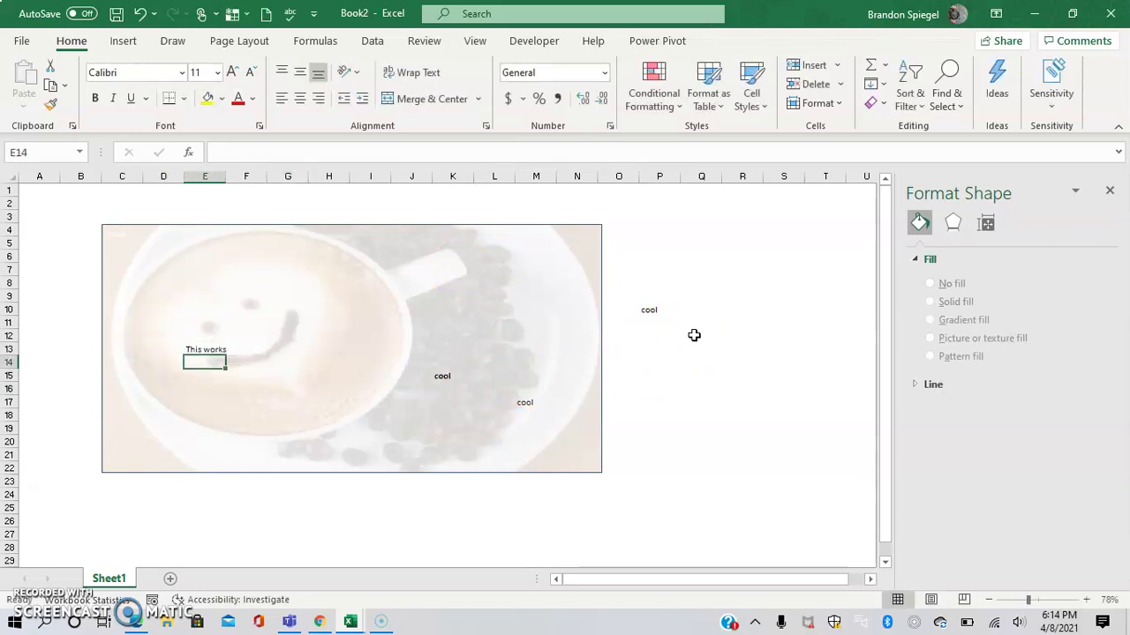
pyautogui.press('Up')
pyautogui.press('Right')
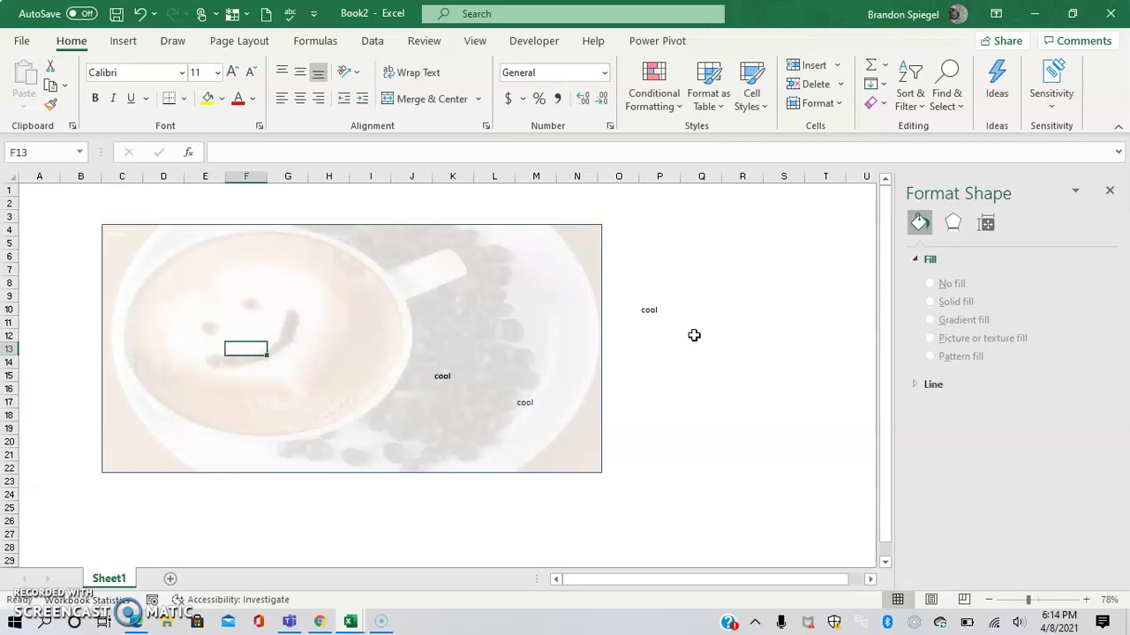
pyautogui.press('Down')
pyautogui.press('Right')
pyautogui.press('Down')
pyautogui.press('Right')
pyautogui.press('Down')
pyautogui.press('Right')
pyautogui.press('Up')
pyautogui.press('Right')
pyautogui.press('Right')
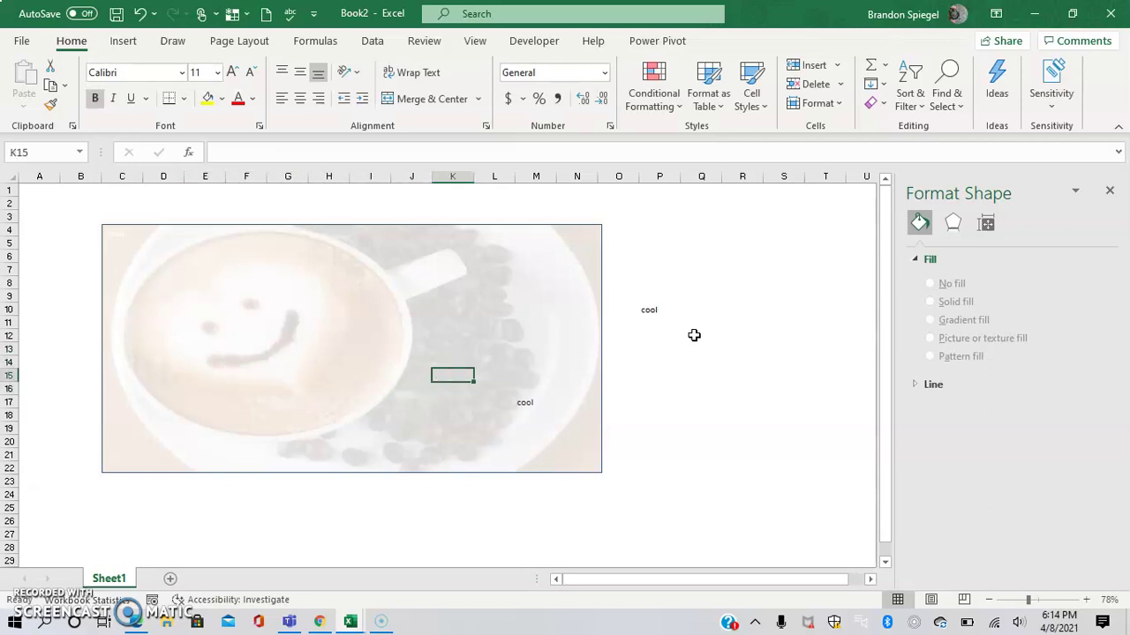
pyautogui.press('Right')
pyautogui.press('Right')
pyautogui.press('Down')
pyautogui.press('Down')
pyautogui.click(644, 304)
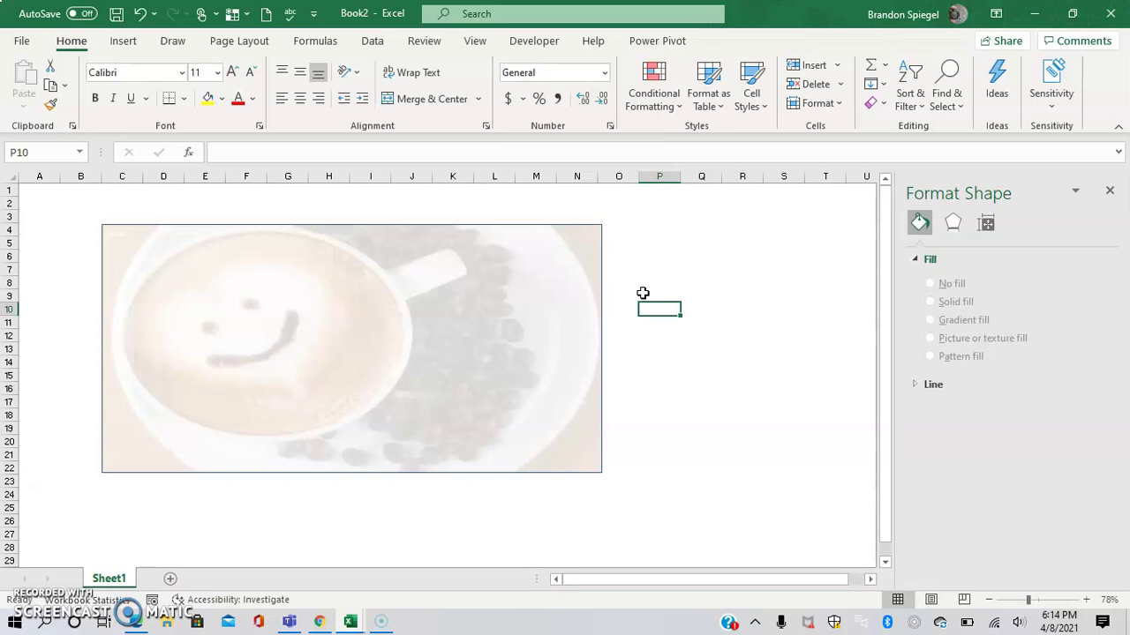
# - Leave the sheet showing only the faded latte-art coffee backdrop
pyautogui.click(35, 602)
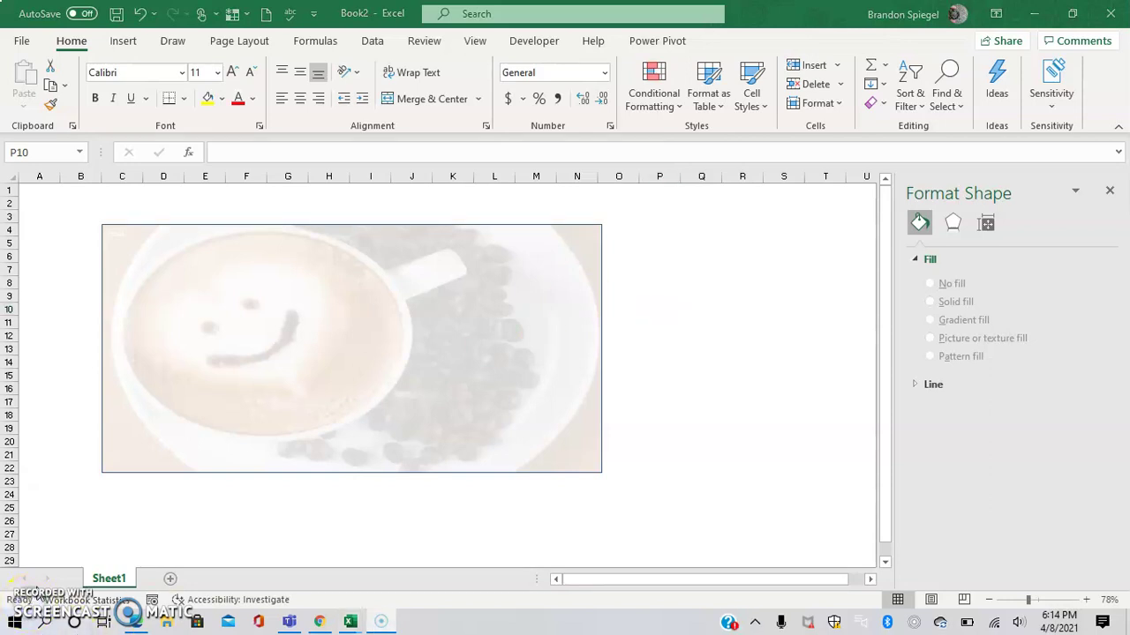